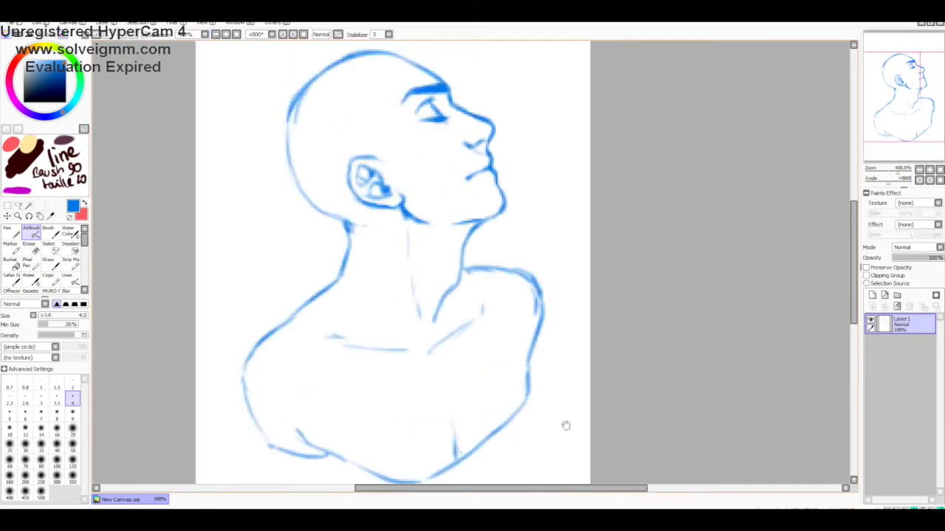
- Transform the bust sketch to adjust its placement on the canvas and add a light chest line with the AirBrush
key("ctrl+t")
left_click_drag(414, 347, 384, 362)
key("Return")
left_click(31, 230)
mouse_move(459, 413)
left_mouse_down()
mouse_move(470, 412)
mouse_move(509, 317)
mouse_move(530, 212)
left_mouse_up()
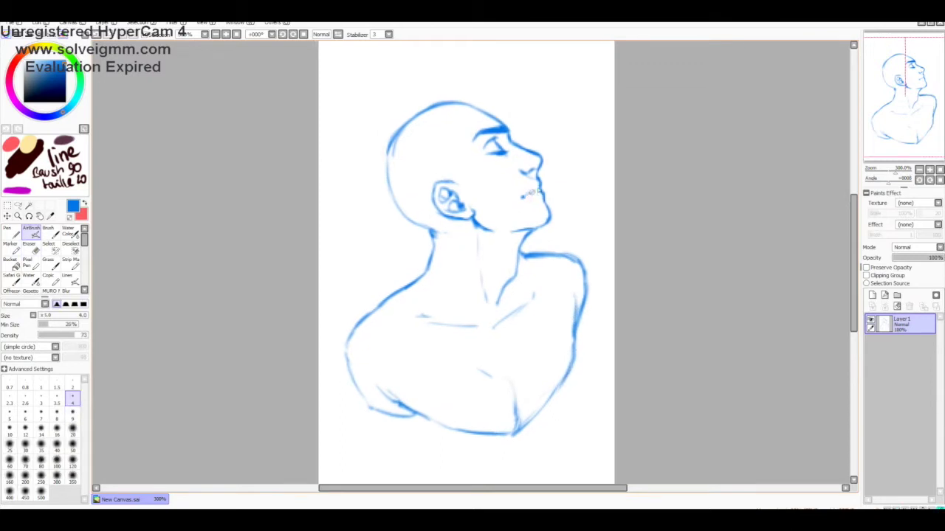
- Sketch a cluster of blossoms behind the neck and along the shoulder, with loose petals on the upper back
key("e")
key("e")
left_click_drag(426, 257, 408, 222)
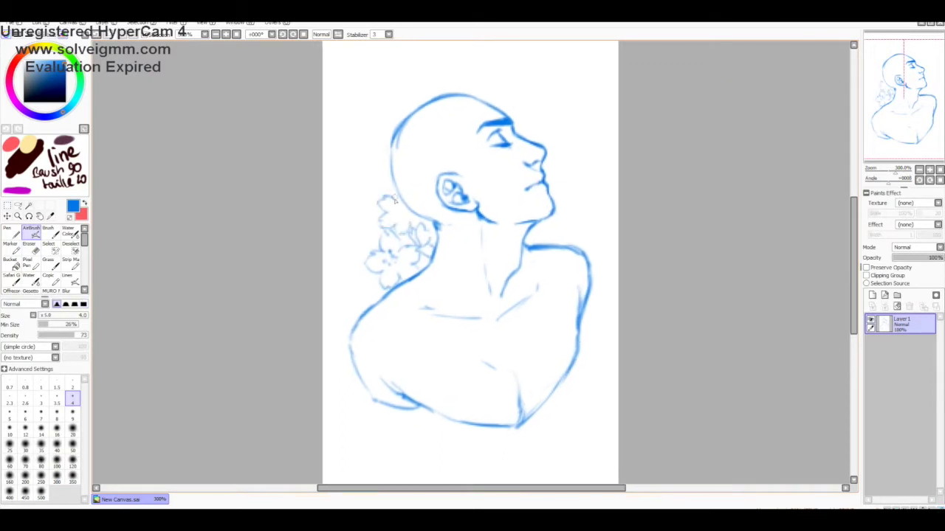
left_click_drag(371, 285, 362, 299)
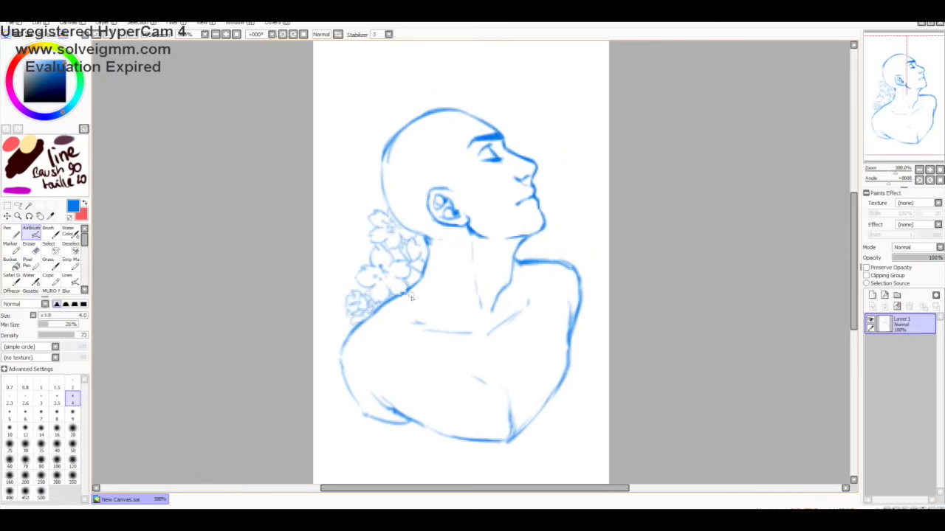
mouse_move(427, 301)
left_mouse_down()
mouse_move(417, 328)
mouse_move(388, 289)
left_mouse_up()
key("ctrl+t")
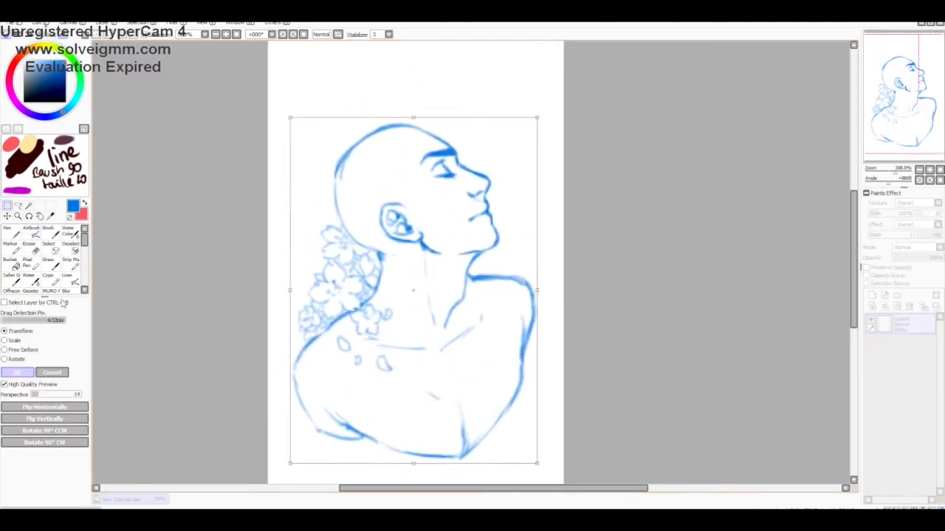
key("Return")
- Sketch a hand with its wrist and spread fingers over the torso on a new layer above the bust
mouse_move(421, 343)
left_mouse_down()
mouse_move(406, 338)
mouse_move(420, 316)
left_mouse_up()
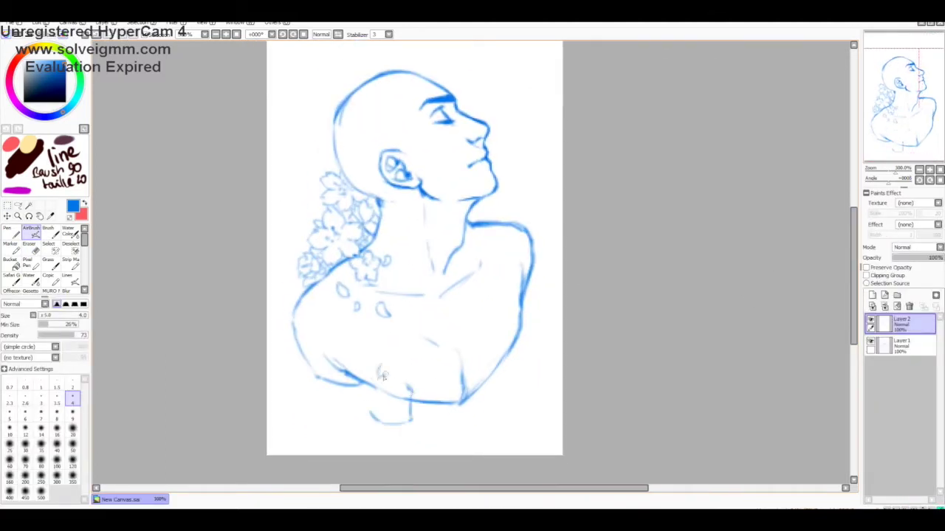
left_click_drag(370, 354, 375, 381)
left_click_drag(383, 348, 422, 325)
left_click_drag(414, 328, 443, 398)
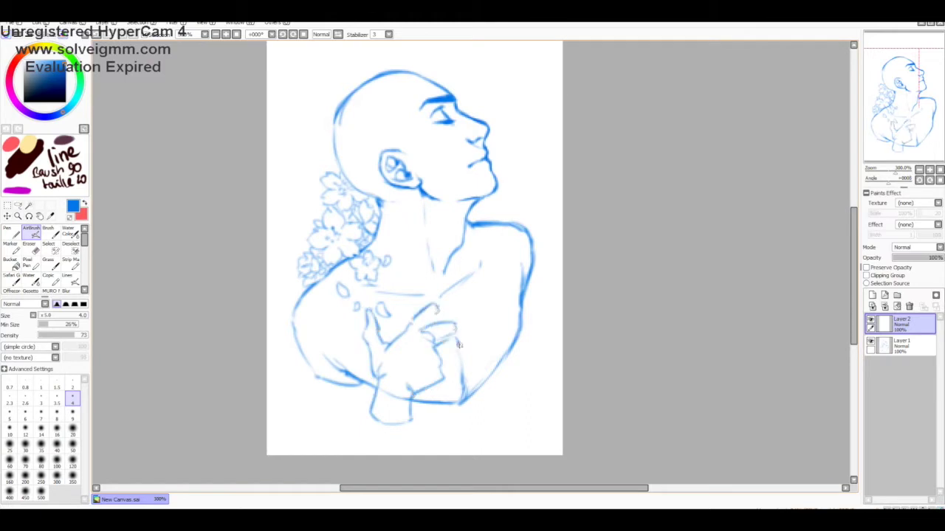
left_click_drag(443, 277, 439, 281)
- Rotate and move the hand sketch so its fingers rest on the shoulder beside the blossoms
key("ctrl+t")
left_click_drag(436, 332, 442, 258)
left_click_drag(561, 259, 545, 301)
key("Return")
- Erase the Layer1 neck and shoulder lines covered by the hand and refine the arm lines on Layer2
key("e")
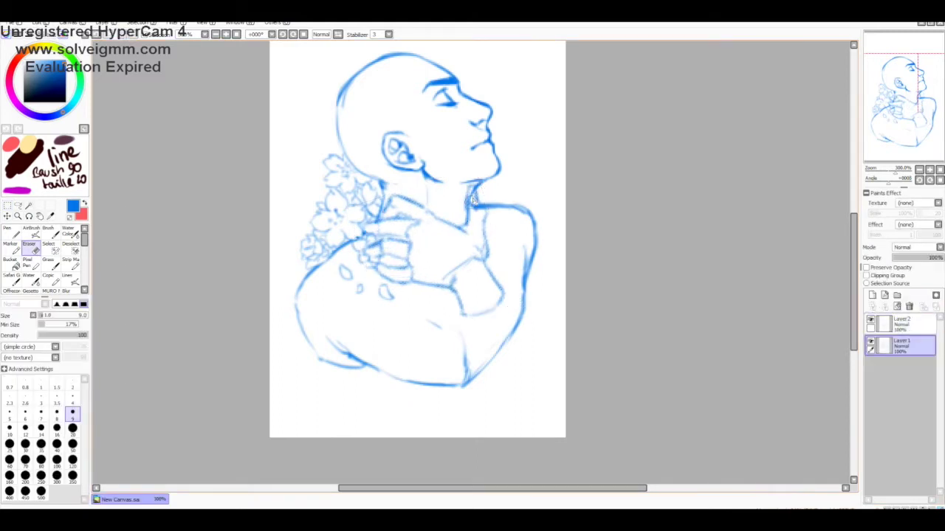
left_click(901, 323)
key("e")
left_click_drag(472, 221, 487, 219)
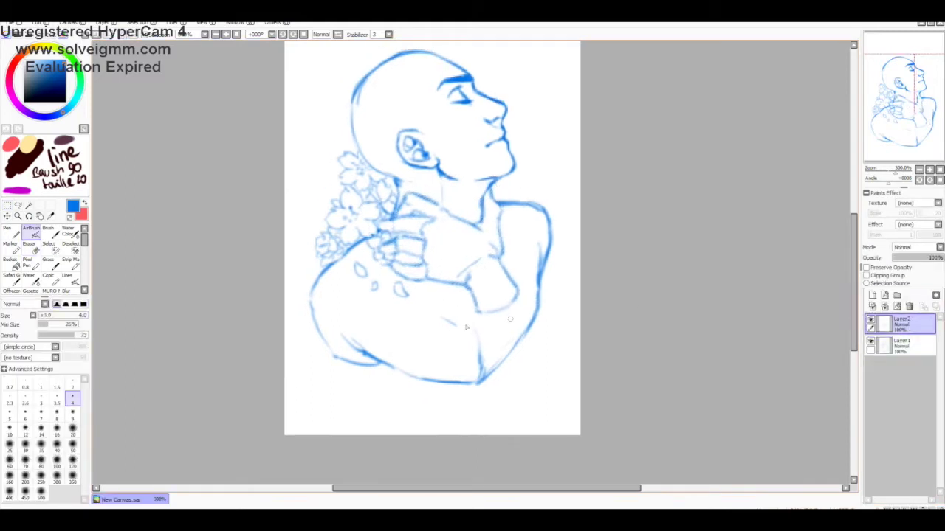
- Sketch the bonnet's front edge on Layer2, running from the forehead past the ear to the nape
scroll(392, 194, "up", 2)
mouse_move(419, 203)
left_mouse_down()
mouse_move(458, 175)
mouse_move(461, 147)
left_mouse_up()
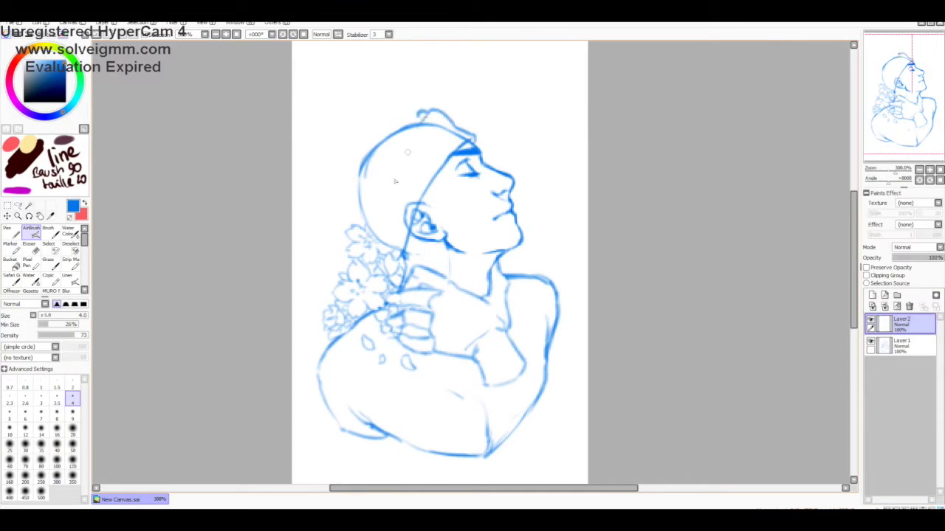
key("e")
key("e")
key("h")
left_click_drag(583, 116, 527, 143)
key("h")
key("e")
key("e")
mouse_move(463, 127)
left_mouse_down()
mouse_move(375, 135)
mouse_move(404, 258)
left_mouse_up()
- Erase the skull and ear lines on Layer1 that the bonnet covers
key("e")
left_click(902, 345)
mouse_move(362, 151)
left_mouse_down()
mouse_move(363, 218)
mouse_move(411, 221)
mouse_move(411, 267)
left_mouse_up()
- Sketch the bonnet's crown and back outline on Layer2, ending in a point at the nape
left_click(902, 323)
key("e")
key("e")
left_click_drag(349, 200, 361, 222)
key("e")
left_click_drag(383, 148, 410, 225)
mouse_move(413, 140)
left_mouse_down()
mouse_move(404, 144)
mouse_move(452, 124)
left_mouse_up()
- Draw light curved bands and fold lines across the bonnet sketch
scroll(398, 191, "up", 3)
scroll(391, 243, "down", 3)
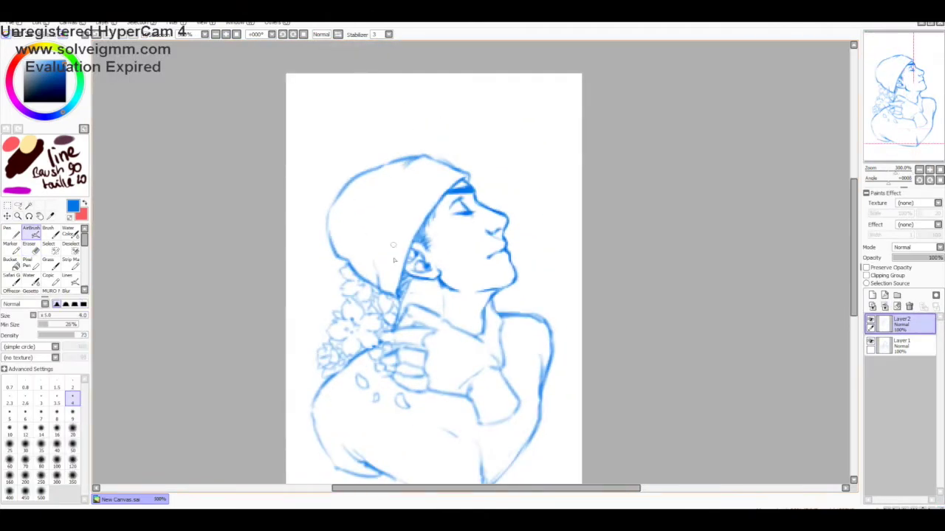
left_click_drag(353, 177, 450, 185)
left_click_drag(328, 200, 434, 208)
left_click_drag(328, 220, 414, 235)
- Save the drawing as Pixel-Tyler
left_click_drag(769, 248, 756, 208)
key("ctrl+s")
type("Pixel-Tyler")
key("Return")
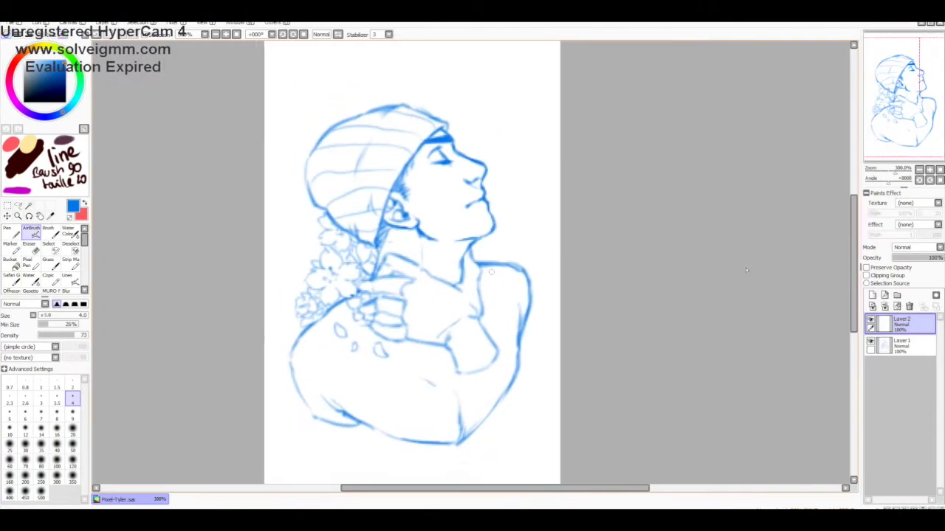
- Trace the bonnet outline and outer ear in dark brown with the Pixel Pen at size 1
scroll(675, 154, "up", 2)
left_click(27, 260)
right_click(59, 155)
mouse_move(262, 299)
left_mouse_down()
mouse_move(229, 221)
mouse_move(384, 124)
mouse_move(355, 74)
left_mouse_up()
left_click_drag(355, 75, 320, 307)
left_click_drag(231, 248, 315, 311)
left_click_drag(315, 311, 300, 266)
left_click_drag(350, 157, 312, 197)
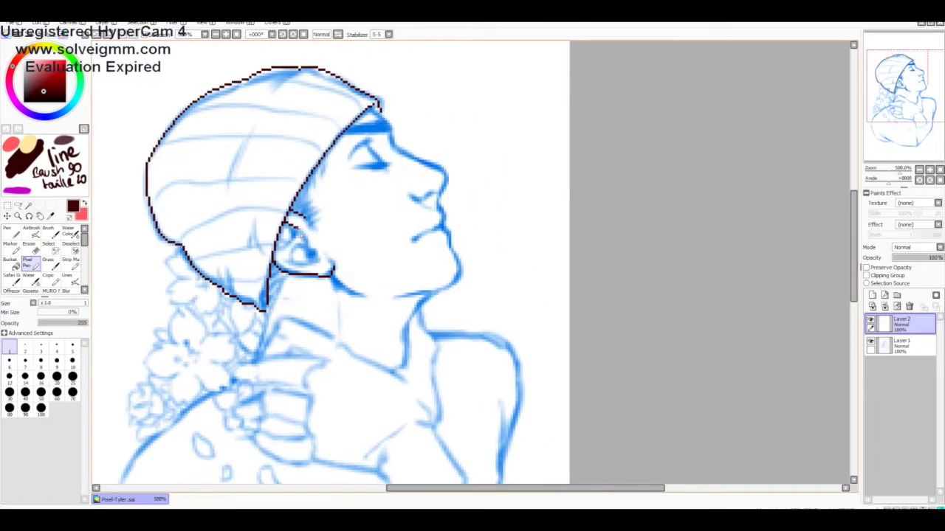
- Trace the inner ear, closed eye, eyebrow, nose and face profile with dark brown pixel lines
left_click_drag(304, 246, 316, 259)
left_click_drag(347, 148, 318, 185)
key("h")
left_click_drag(516, 200, 472, 295)
key("h")
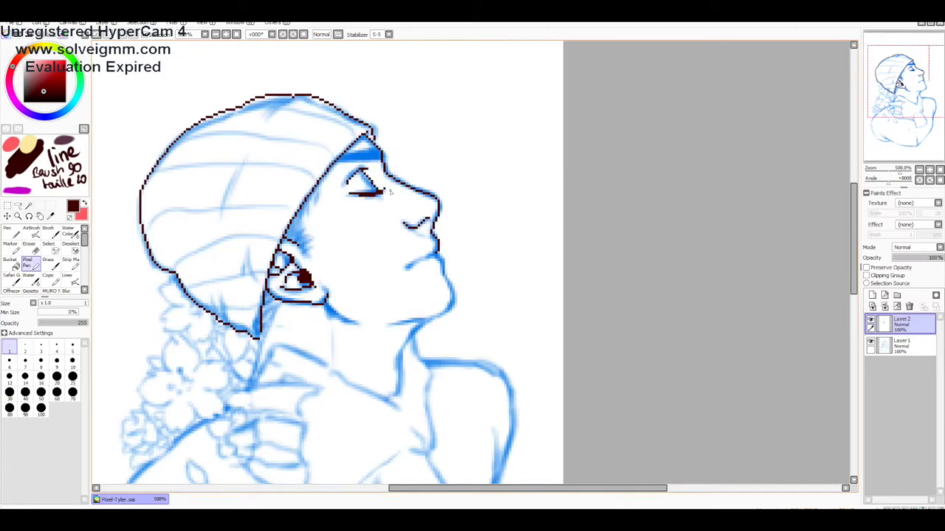
mouse_move(372, 184)
left_mouse_down()
mouse_move(404, 137)
mouse_move(402, 101)
left_mouse_up()
left_click_drag(324, 156, 347, 163)
- Ink the mouth, jaw and neck lines, and hatch the hair at the sideburn and nape
key("h")
key("h")
left_click(436, 179)
mouse_move(347, 221)
left_mouse_down()
mouse_move(338, 188)
mouse_move(340, 242)
left_mouse_up()
left_click_drag(403, 188, 392, 242)
mouse_move(282, 180)
left_mouse_down()
mouse_move(302, 208)
mouse_move(272, 267)
mouse_move(316, 126)
left_mouse_up()
left_click_drag(287, 206, 270, 220)
left_click_drag(342, 281, 291, 299)
- Ink the fingers, hand, wrist, shoulders and torso contours along the blue sketch
mouse_move(325, 194)
left_mouse_down()
mouse_move(303, 262)
mouse_move(416, 290)
left_mouse_up()
mouse_move(416, 290)
left_mouse_down()
mouse_move(391, 235)
mouse_move(347, 236)
mouse_move(343, 246)
mouse_move(332, 165)
mouse_move(331, 232)
left_mouse_up()
left_click_drag(318, 321, 365, 269)
left_click_drag(360, 165, 373, 236)
mouse_move(373, 236)
left_mouse_down()
mouse_move(373, 213)
mouse_move(399, 271)
mouse_move(395, 295)
mouse_move(384, 288)
left_mouse_up()
left_click_drag(266, 270, 318, 301)
mouse_move(325, 213)
left_mouse_down()
mouse_move(315, 299)
mouse_move(256, 196)
left_mouse_up()
mouse_move(502, 148)
left_mouse_down()
mouse_move(451, 376)
mouse_move(461, 360)
left_mouse_up()
left_click_drag(399, 336, 405, 417)
mouse_move(405, 417)
left_mouse_down()
mouse_move(415, 402)
mouse_move(450, 509)
left_mouse_up()
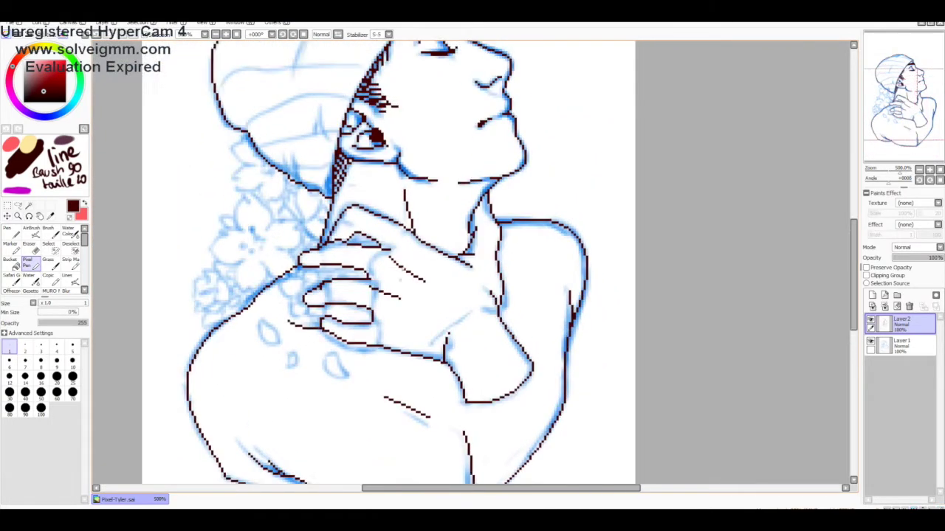
left_click_drag(354, 185, 413, 307)
- Rename the ink layer to LINE and add fold lines on the bonnet
double_click(900, 322)
type("LINE")
key("Return")
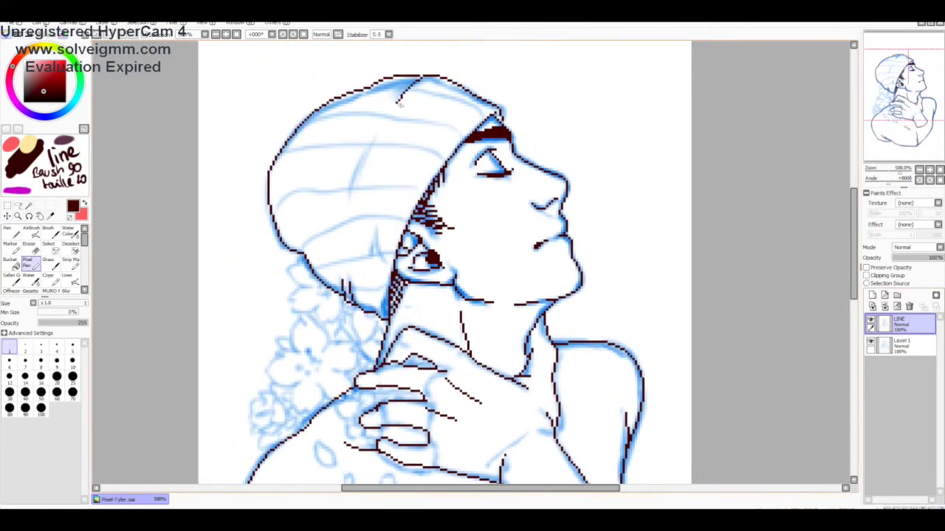
left_click_drag(354, 177, 303, 166)
- Outline the blossoms and loose petals in pink on a new layer and merge it with the ink lines
key("x")
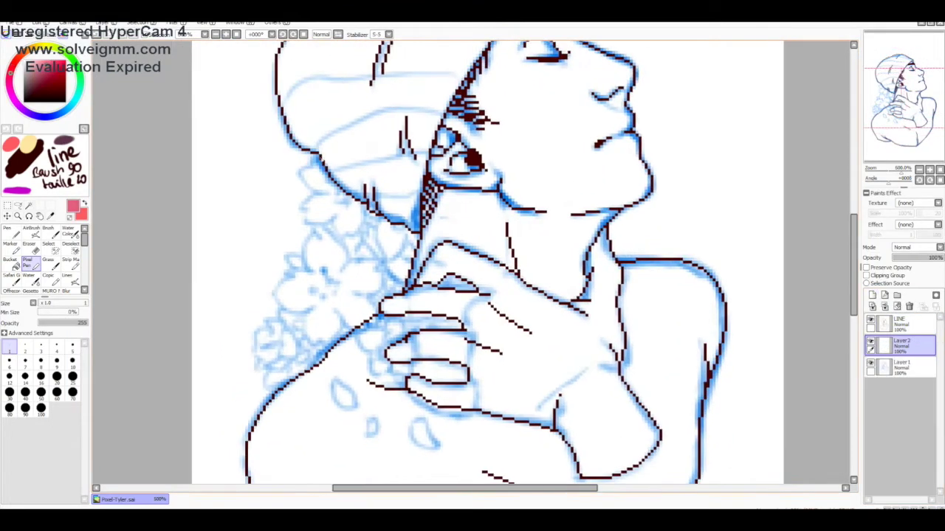
mouse_move(343, 133)
left_mouse_down()
mouse_move(329, 144)
mouse_move(371, 111)
left_mouse_up()
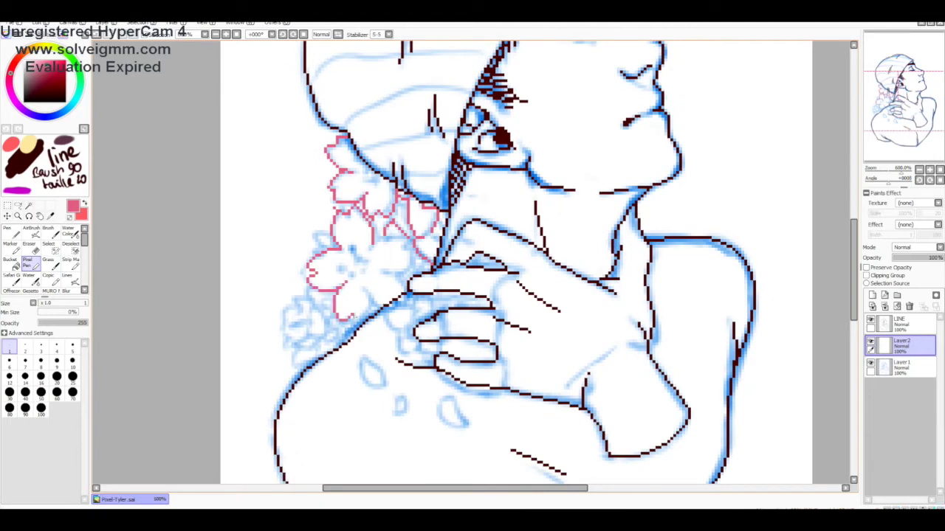
mouse_move(373, 251)
left_mouse_down()
mouse_move(403, 244)
mouse_move(376, 231)
mouse_move(320, 324)
mouse_move(306, 197)
left_mouse_up()
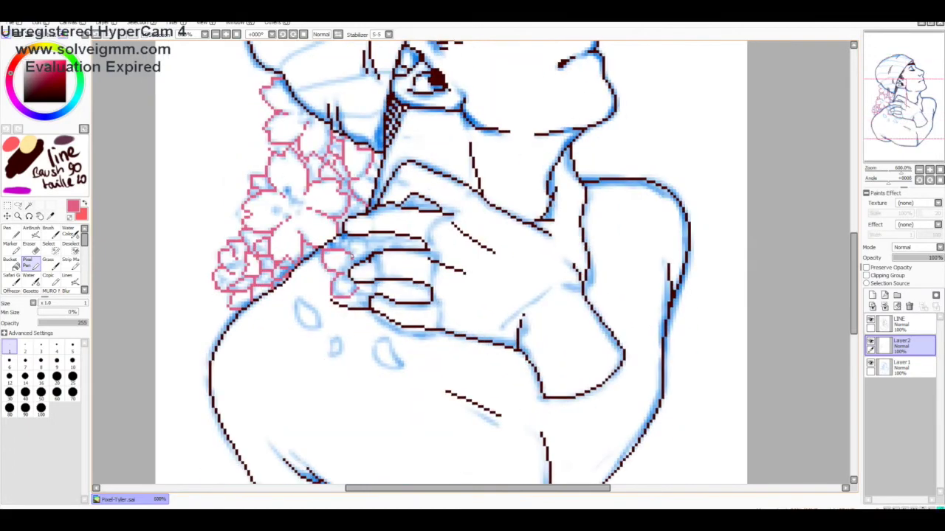
mouse_move(333, 347)
left_mouse_down()
mouse_move(273, 384)
mouse_move(325, 428)
left_mouse_up()
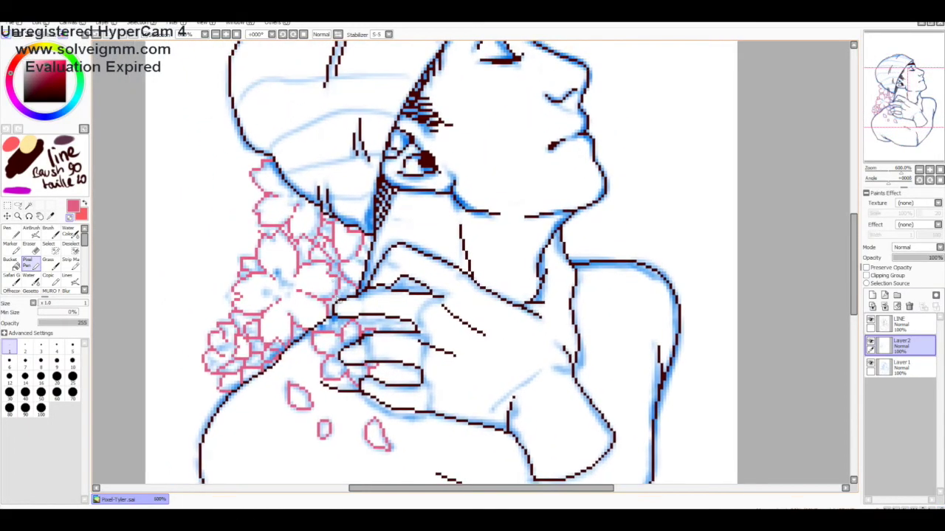
mouse_move(343, 248)
left_mouse_down()
mouse_move(304, 286)
mouse_move(307, 340)
mouse_move(319, 328)
mouse_move(260, 325)
mouse_move(243, 353)
mouse_move(258, 328)
mouse_move(215, 93)
mouse_move(290, 33)
left_mouse_up()
scroll(446, 414, "up", 8)
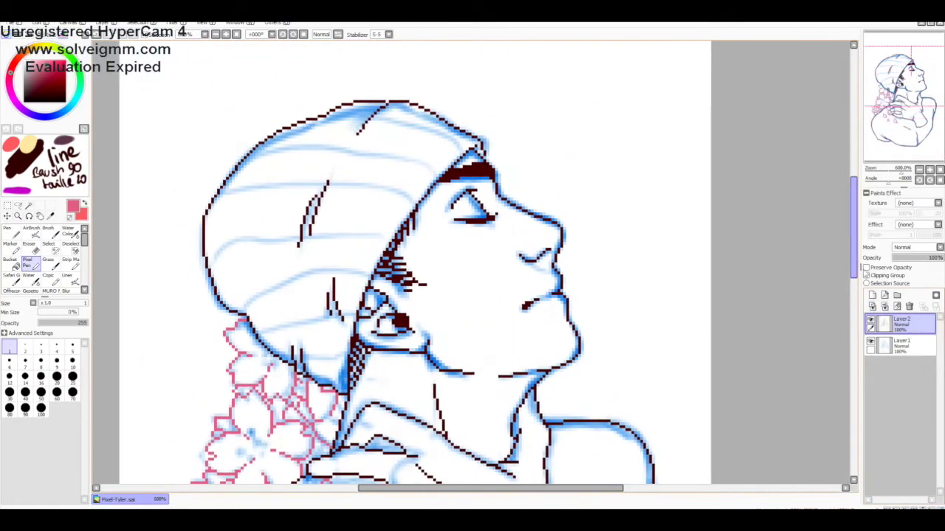
- Add a BONNET layer beneath the LINE layer and hide the blue sketch layer
left_click(901, 345)
left_click(871, 364)
left_click(901, 323)
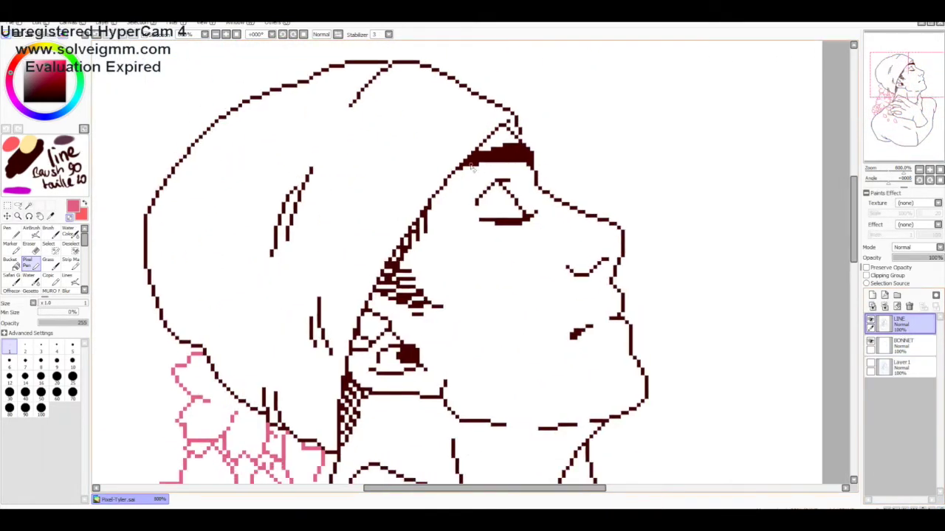
- Fill the bonnet red, the skin cream and the blossoms pale pink on the BONNET, peau and fleurs layers
scroll(502, 150, "up", 2)
scroll(555, 173, "down", 2)
left_click(900, 345)
scroll(576, 232, "up", 2)
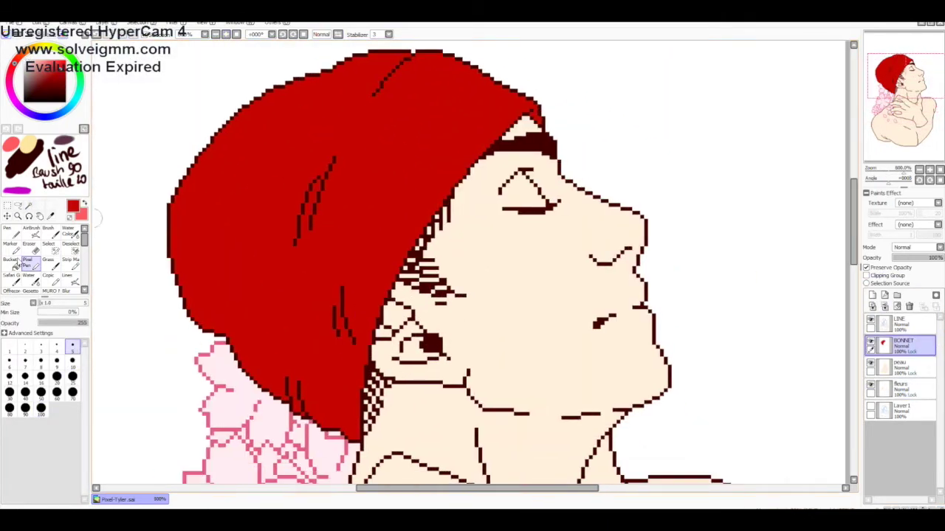
- Paint dark red shadows on the bonnet's back, folds and front edge on a new layer clipped to BONNET
left_click(872, 295)
left_click(867, 275)
left_click(59, 78)
left_click_drag(188, 166, 269, 299)
left_click_drag(324, 166, 299, 262)
left_click_drag(262, 295, 347, 221)
mouse_move(454, 167)
left_mouse_down()
mouse_move(326, 352)
mouse_move(341, 243)
left_mouse_up()
left_click_drag(398, 214, 318, 340)
left_click_drag(177, 192, 295, 436)
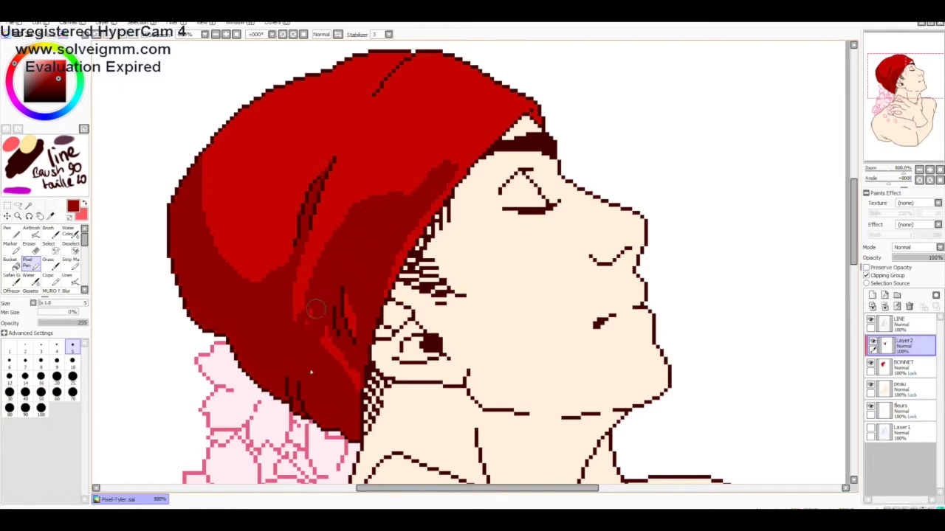
- Dither a darker red over the shadow along the bonnet's back and lower edge with a size 1 Pixel Pen
scroll(416, 109, "up", 1)
scroll(415, 108, "down", 1)
scroll(465, 192, "up", 1)
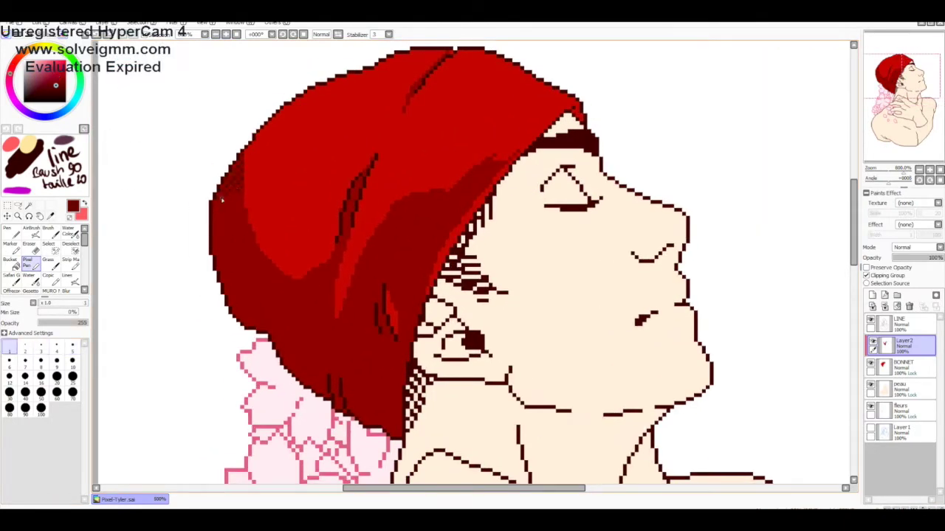
left_click_drag(258, 224, 240, 236)
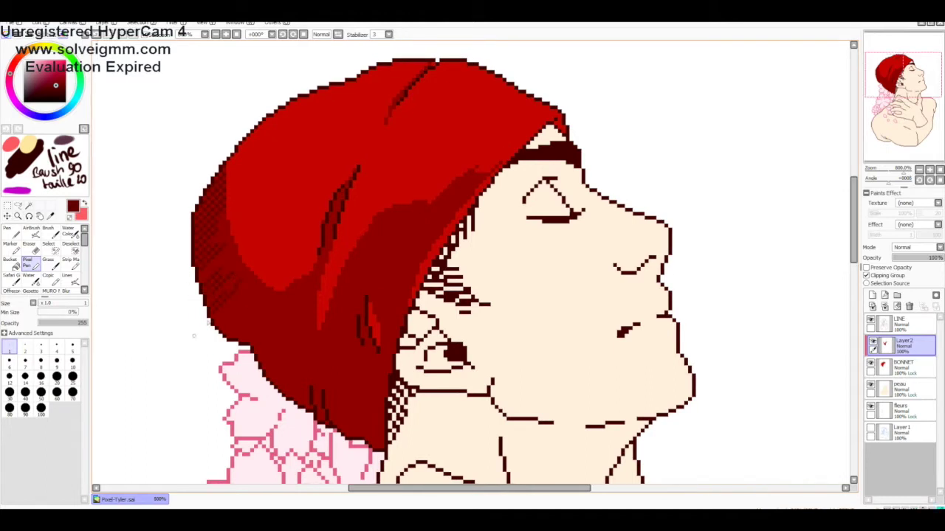
mouse_move(258, 310)
left_mouse_down()
mouse_move(268, 278)
mouse_move(279, 296)
left_mouse_up()
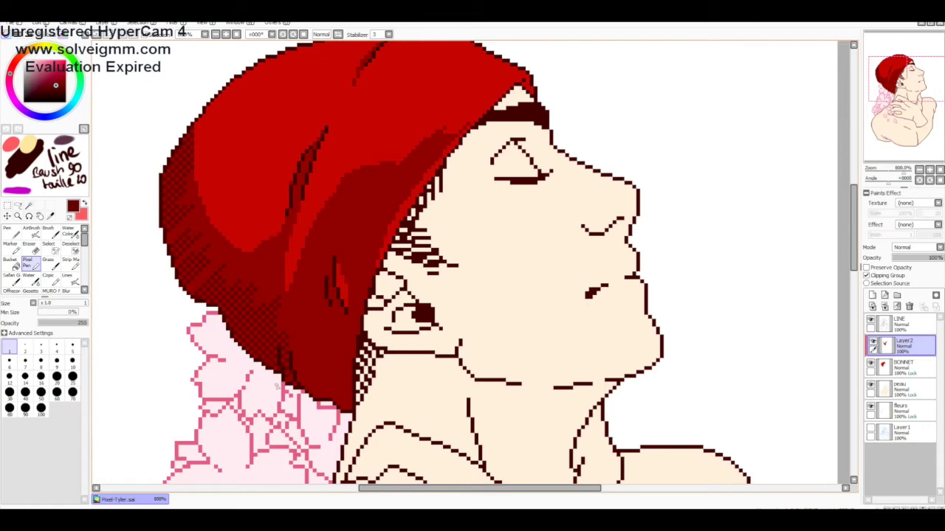
left_click_drag(277, 385, 277, 391)
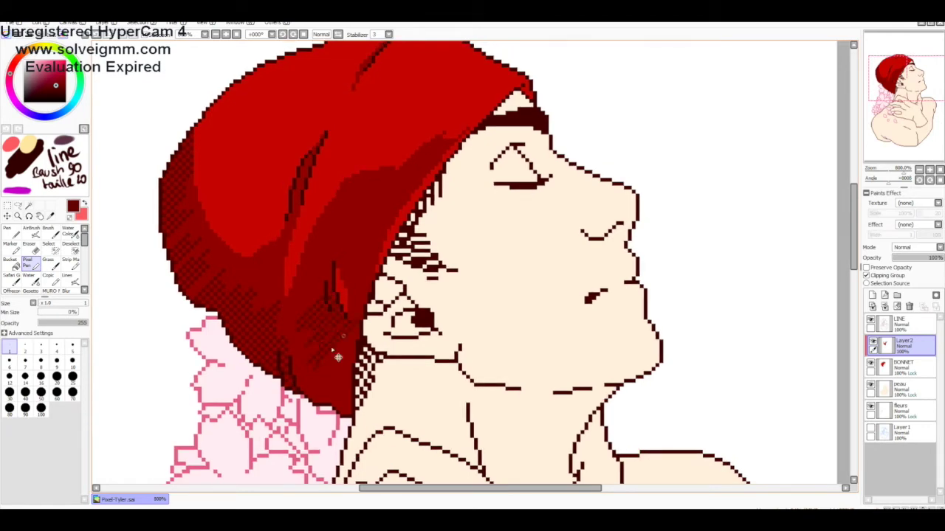
- Extend the dark red dithering over the bonnet shadow near the ear and around the central fold
scroll(357, 266, "up", 3)
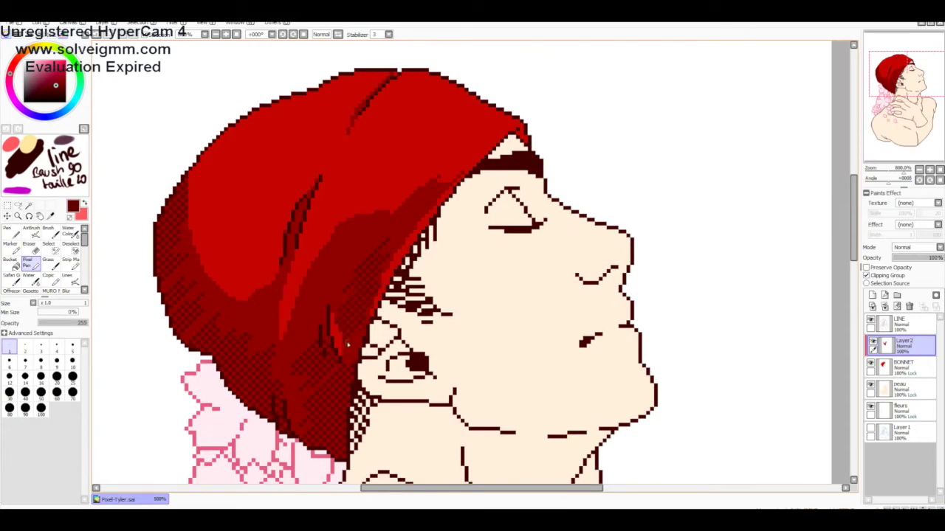
left_click_drag(371, 350, 408, 169)
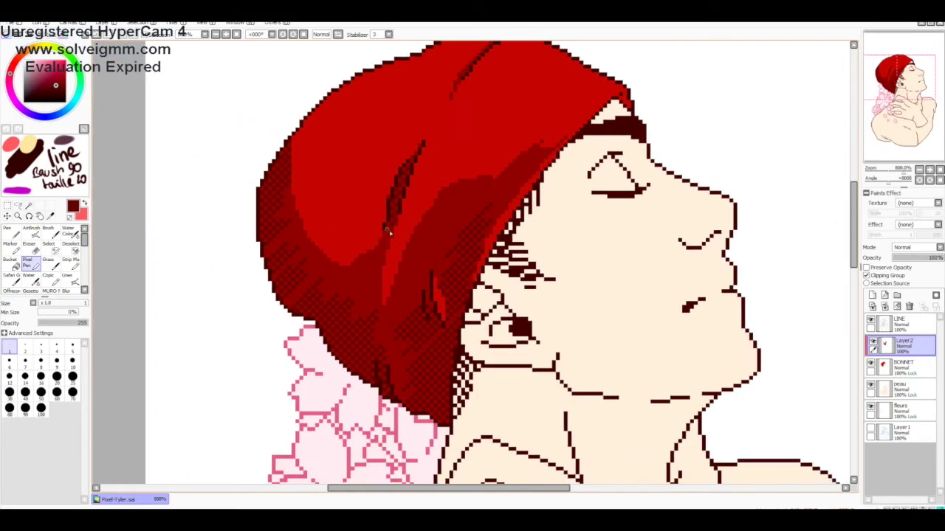
mouse_move(395, 246)
left_mouse_down()
mouse_move(369, 274)
mouse_move(289, 310)
left_mouse_up()
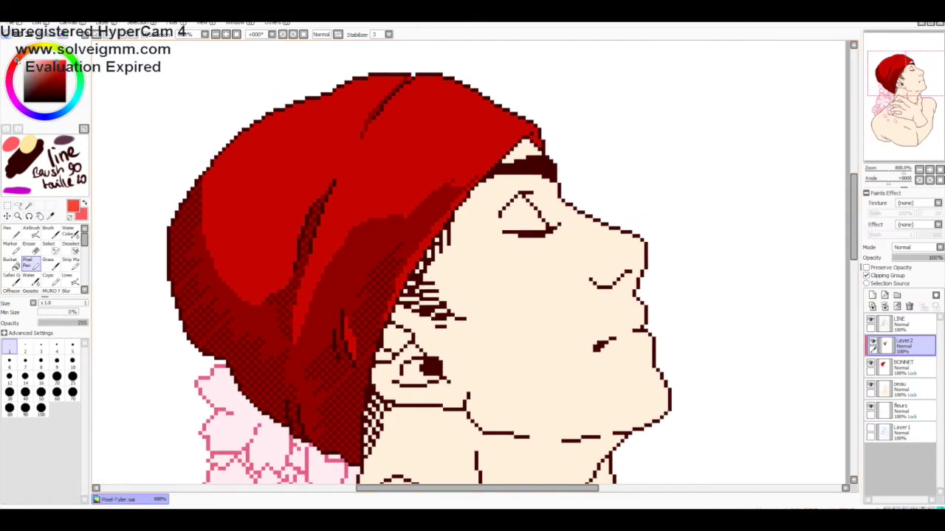
- Flip the view horizontally and dither orange-red highlights along the bonnet's crown on a new clipped layer
left_click(338, 34)
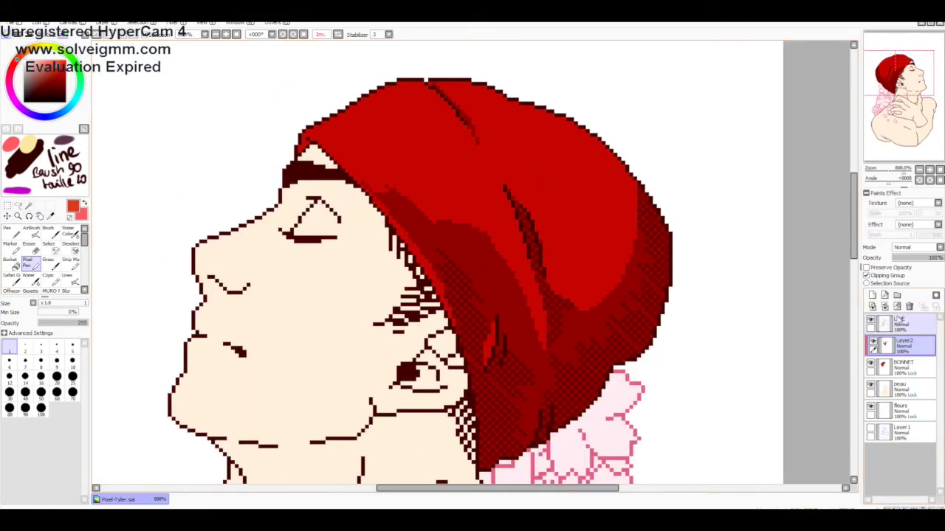
left_click(871, 295)
left_click_drag(363, 106, 319, 161)
left_click_drag(287, 203, 351, 142)
mouse_move(325, 184)
left_mouse_down()
mouse_move(377, 137)
mouse_move(428, 141)
left_mouse_up()
mouse_move(428, 147)
left_mouse_down()
mouse_move(343, 192)
mouse_move(333, 222)
left_mouse_up()
left_click_drag(346, 205, 334, 229)
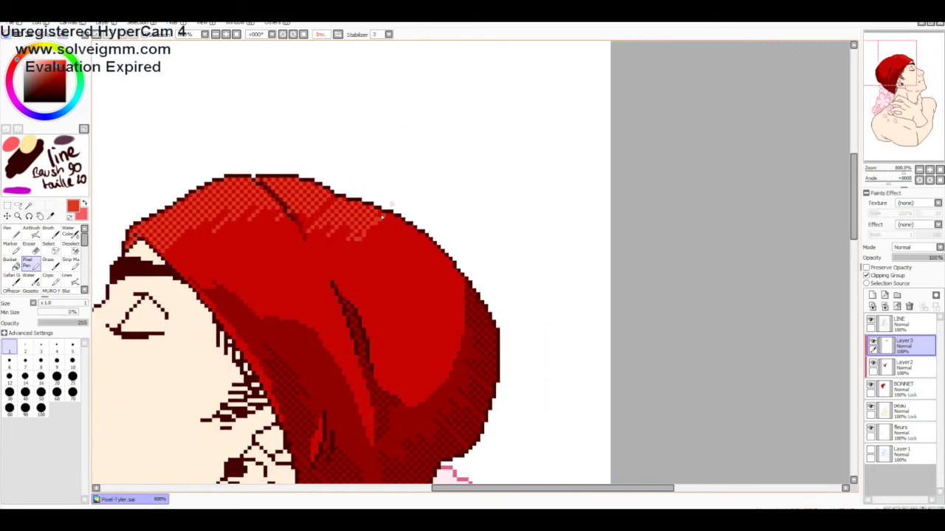
- Continue the orange-red dithered highlights down the back of the bonnet to the edge of the shadow
scroll(373, 227, "down", 3)
scroll(242, 238, "up", 3)
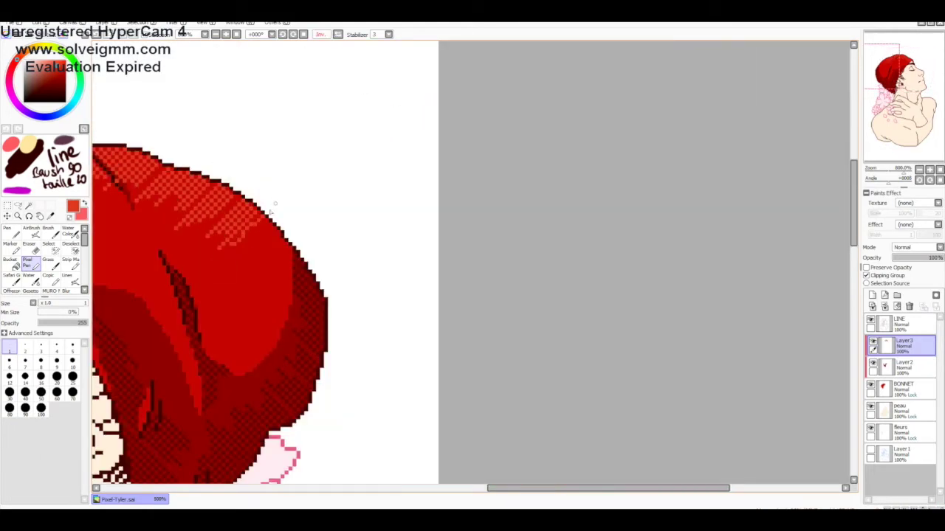
mouse_move(273, 247)
left_mouse_down()
mouse_move(255, 299)
mouse_move(304, 283)
left_mouse_up()
left_click_drag(341, 256, 300, 313)
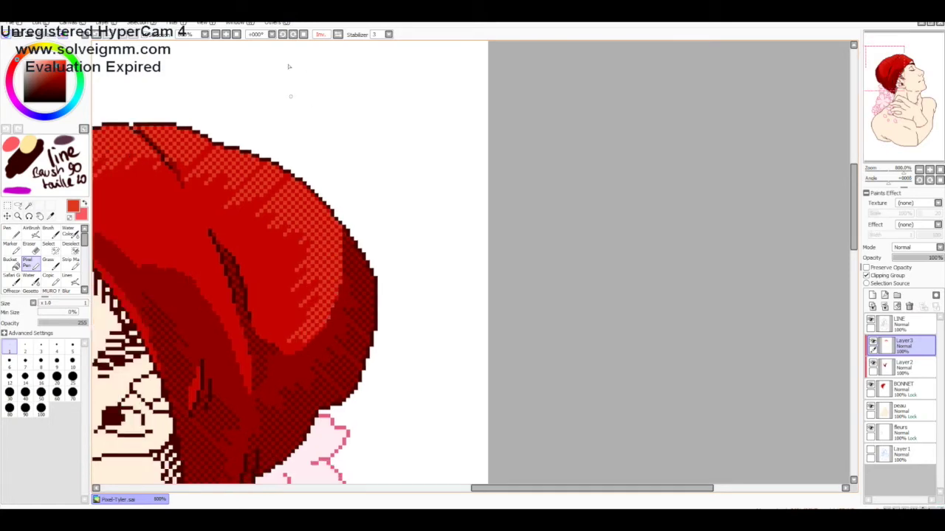
- Recolour the outer rim of the crown highlights pink on the opacity-locked Layer3 with a size 25 Pixel Pen
left_click_drag(289, 66, 481, 40)
left_click(73, 376)
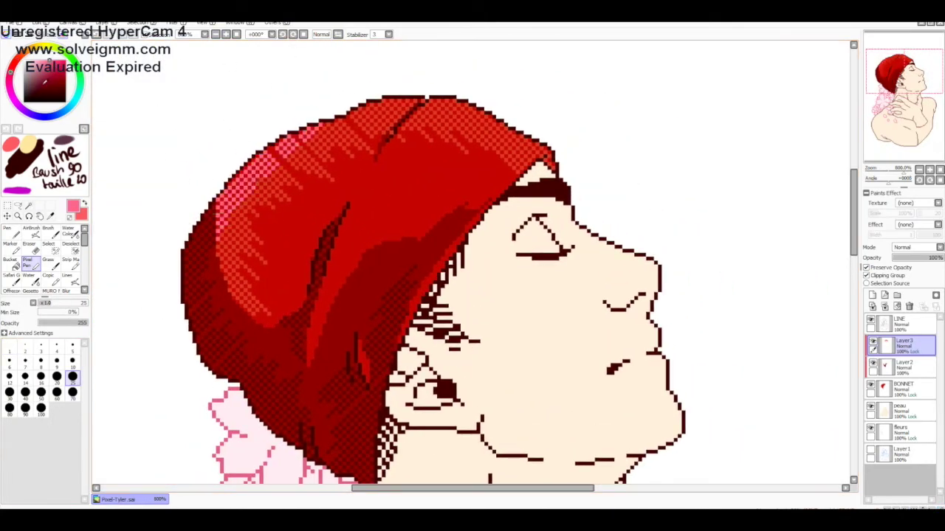
key("h")
key("h")
scroll(728, 179, "down", 2)
- Draw a bright pink rim along the bonnet's back and lower edge on the opacity-locked Layer2 with a size 1 Pixel Pen
left_click(900, 365)
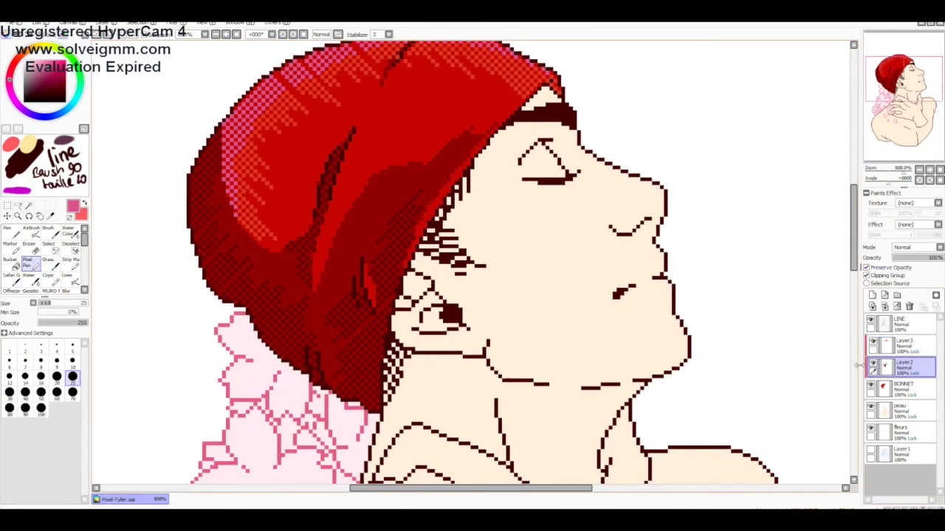
scroll(436, 155, "up", 2)
scroll(435, 155, "down", 2)
key("ctrl+z")
left_click_drag(204, 184, 206, 255)
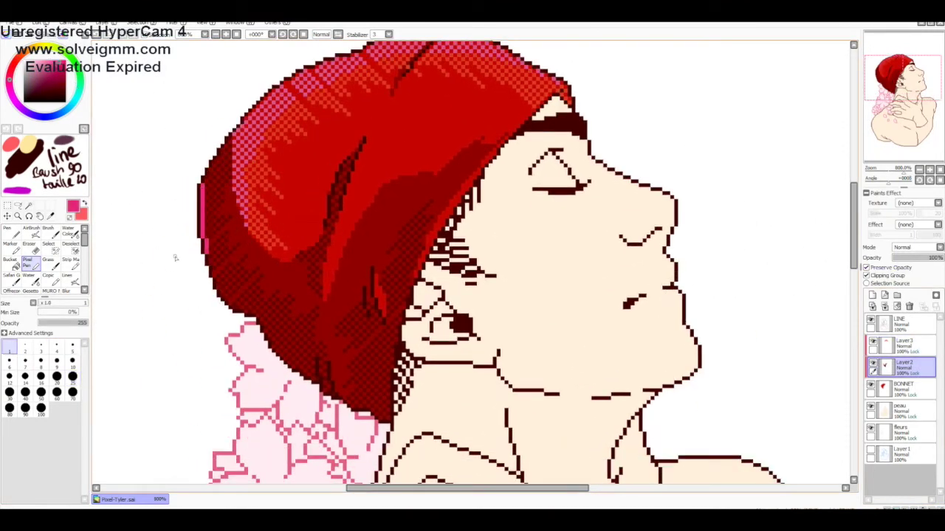
scroll(483, 265, "down", 1)
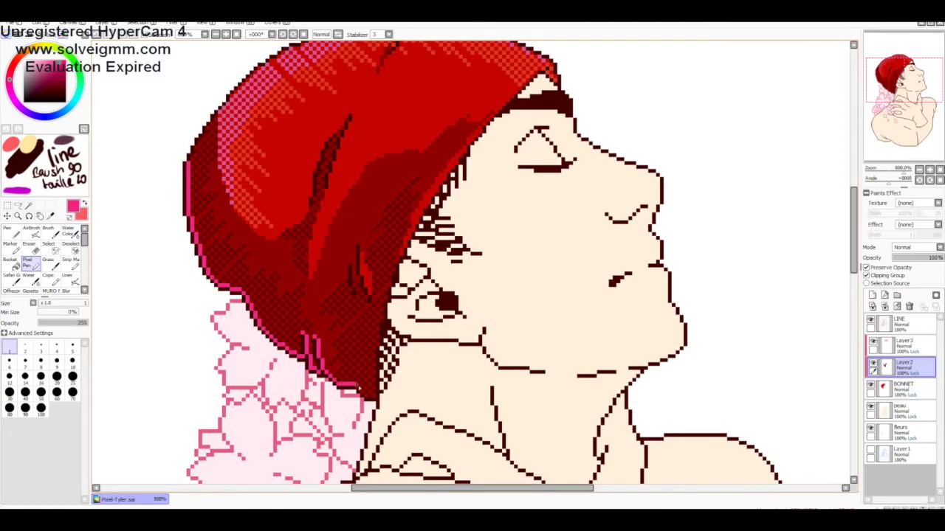
scroll(472, 266, "down", 1)
- Dither dark red along the upper shadow edge and around the central fold on Layer2, and merge the highlight layer into it
scroll(473, 266, "up", 1)
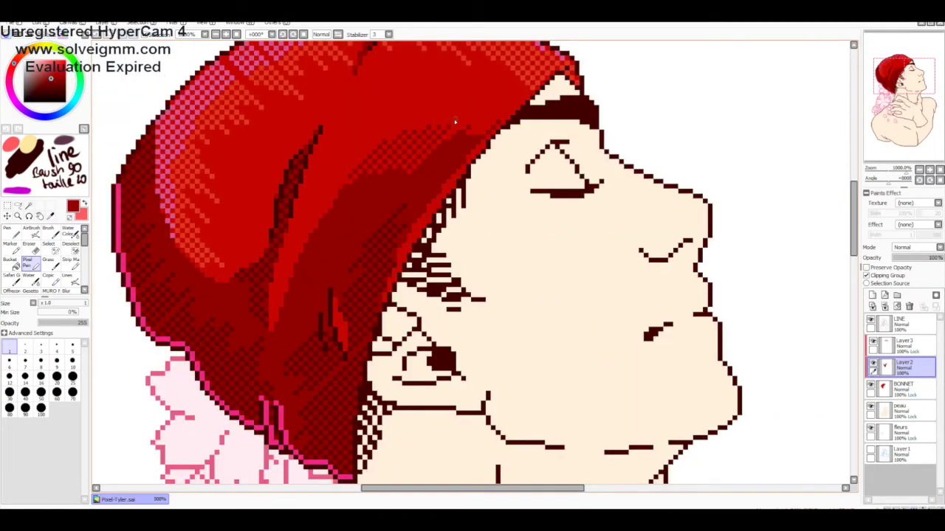
scroll(501, 116, "up", 1)
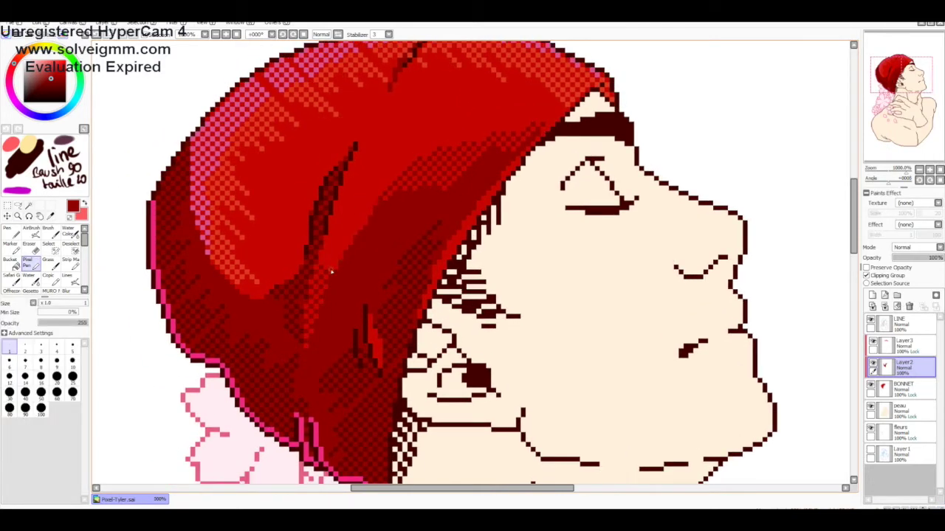
scroll(340, 228, "up", 1)
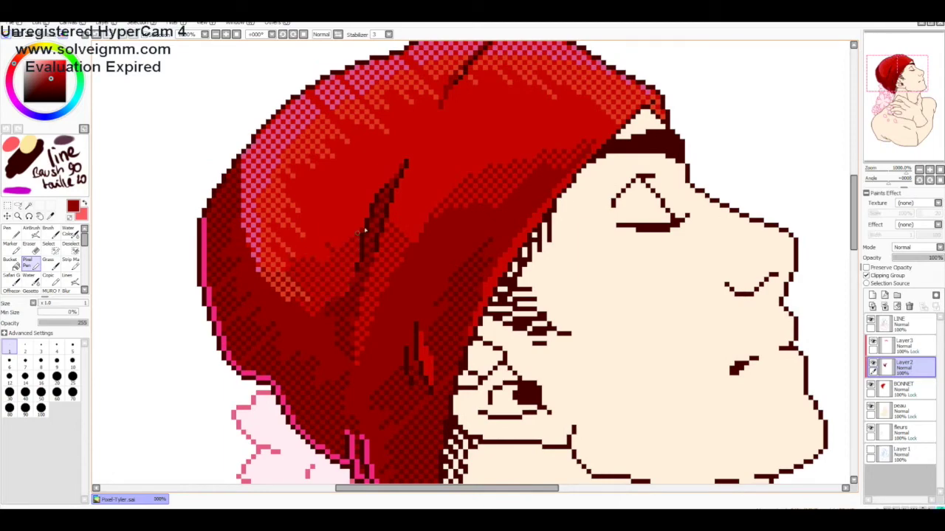
scroll(356, 240, "down", 2)
scroll(356, 240, "up", 1)
left_click(902, 343)
left_click(909, 307)
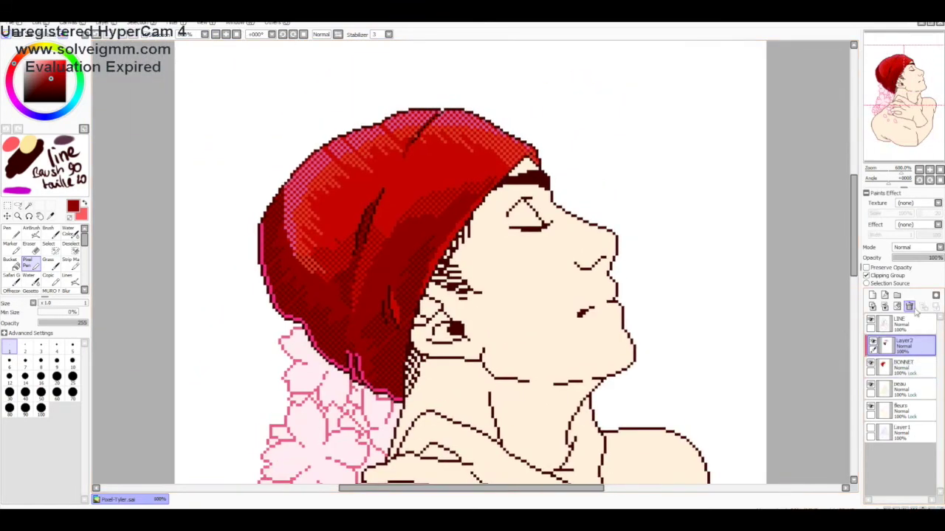
- Paint a thin dark red crease joining the bonnet's upper and central folds, keeping opacity preserved
left_click(914, 366)
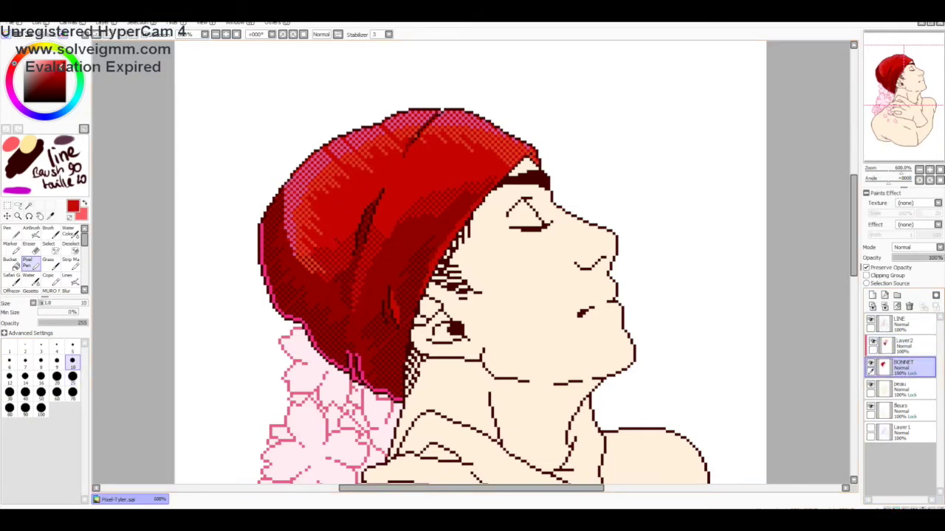
key("h")
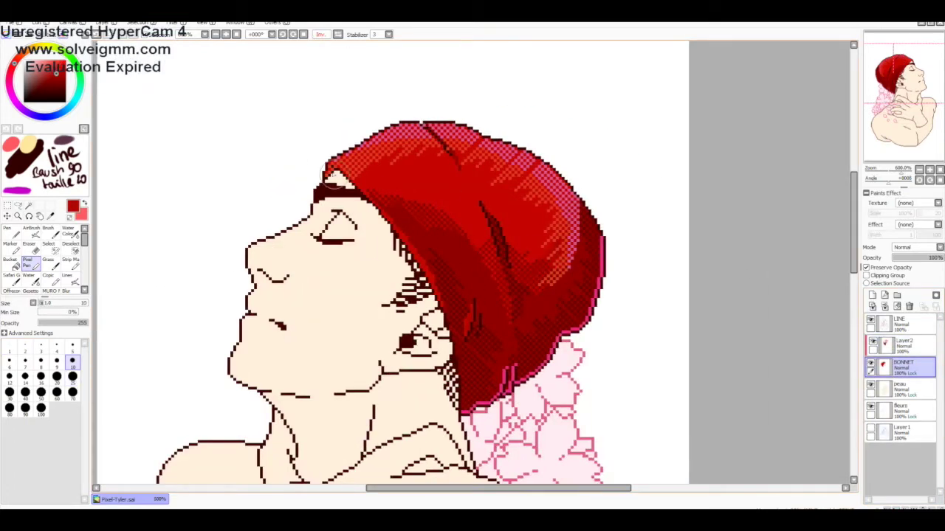
key("h")
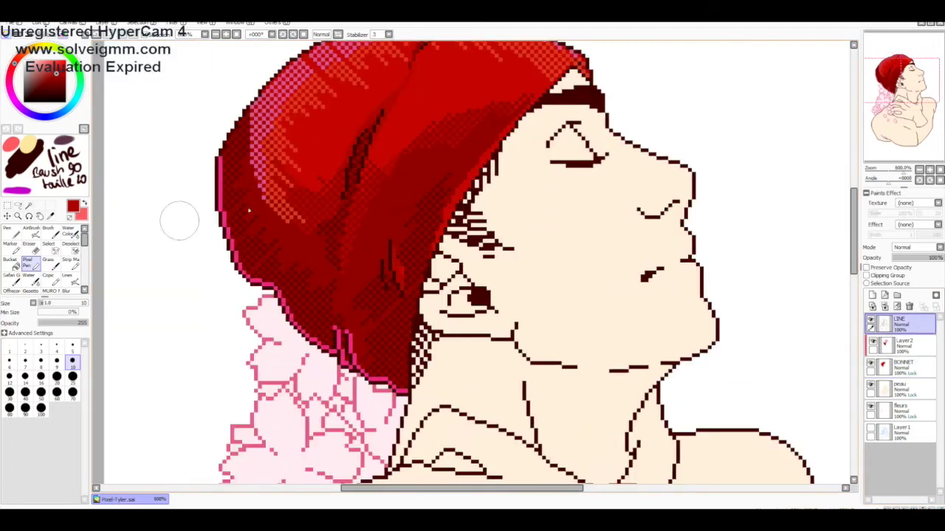
scroll(317, 347, "up", 3)
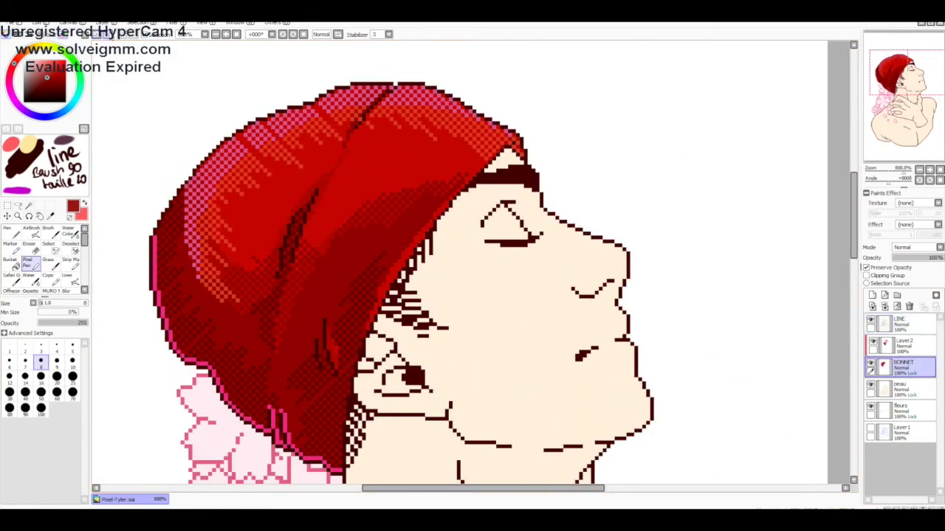
- Recolour the bonnet's crown outline orange-red on the opacity-locked LINE layer
left_click(538, 81, "alt")
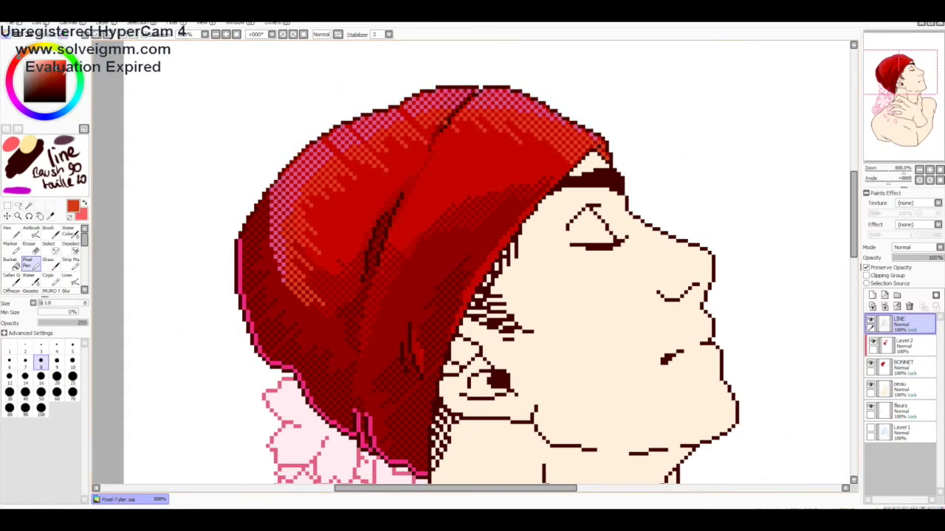
left_click_drag(271, 177, 157, 219)
scroll(472, 266, "down", 1)
left_click_drag(369, 295, 358, 239)
key("ctrl+y")
- Paint flat pink shadows over the ear and temple beside the bonnet on a new layer clipped to the skin layer
key("ctrl+plus")
key("ctrl+plus")
key("ctrl+plus")
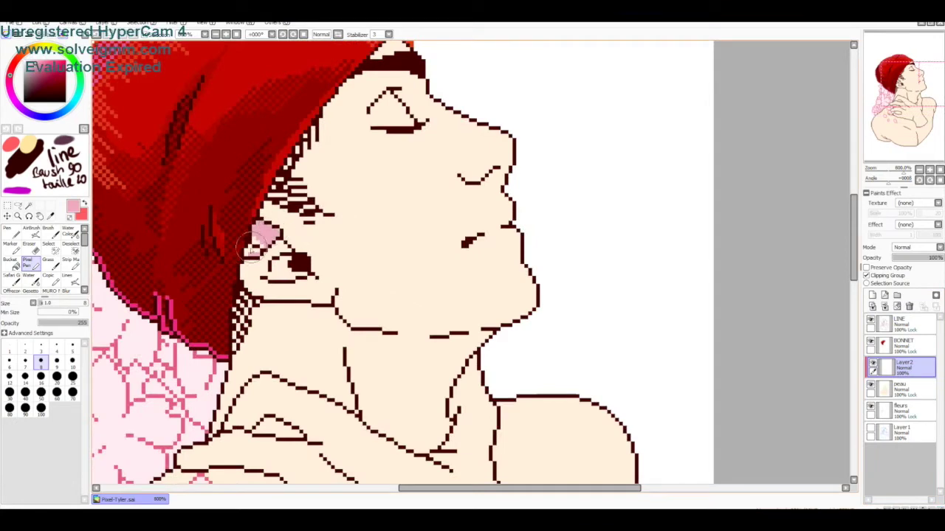
left_click(338, 34)
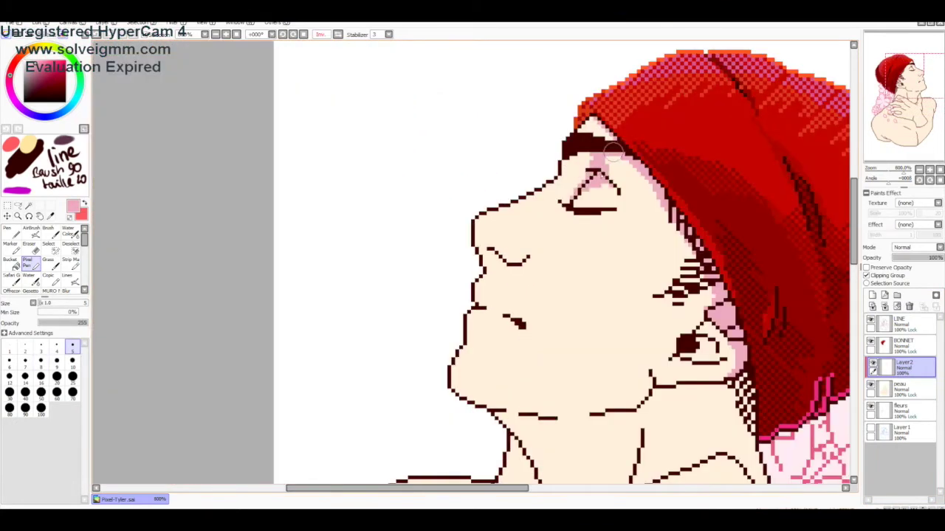
left_click(338, 34)
- Extend the pink skin shadows across the brow and eyelid and around the nose with a size 5 Pixel Pen
left_click_drag(343, 177, 369, 194)
mouse_move(354, 151)
left_mouse_down()
mouse_move(413, 214)
mouse_move(436, 214)
left_mouse_up()
left_click(338, 34)
left_click(338, 34)
scroll(532, 223, "down", 2)
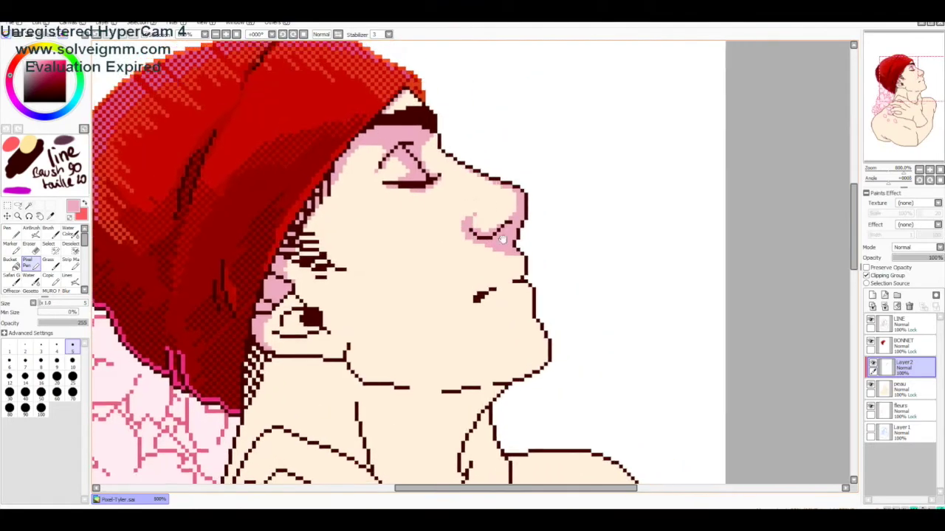
- Paint pink shadows on the chin, under the jaw, over the neck, and between the fingers down to the wrist
left_click_drag(405, 259, 465, 282)
mouse_move(342, 224)
left_mouse_down()
mouse_move(402, 295)
mouse_move(516, 354)
mouse_move(527, 296)
mouse_move(592, 220)
mouse_move(595, 160)
left_mouse_up()
mouse_move(369, 218)
left_mouse_down()
mouse_move(457, 269)
mouse_move(413, 306)
mouse_move(391, 236)
mouse_move(330, 122)
left_mouse_up()
left_click_drag(542, 221, 550, 170)
mouse_move(531, 207)
left_mouse_down()
mouse_move(560, 214)
mouse_move(487, 295)
mouse_move(516, 369)
mouse_move(575, 414)
left_mouse_up()
mouse_move(428, 339)
left_mouse_down()
mouse_move(388, 274)
mouse_move(333, 268)
left_mouse_up()
scroll(333, 268, "down", 2)
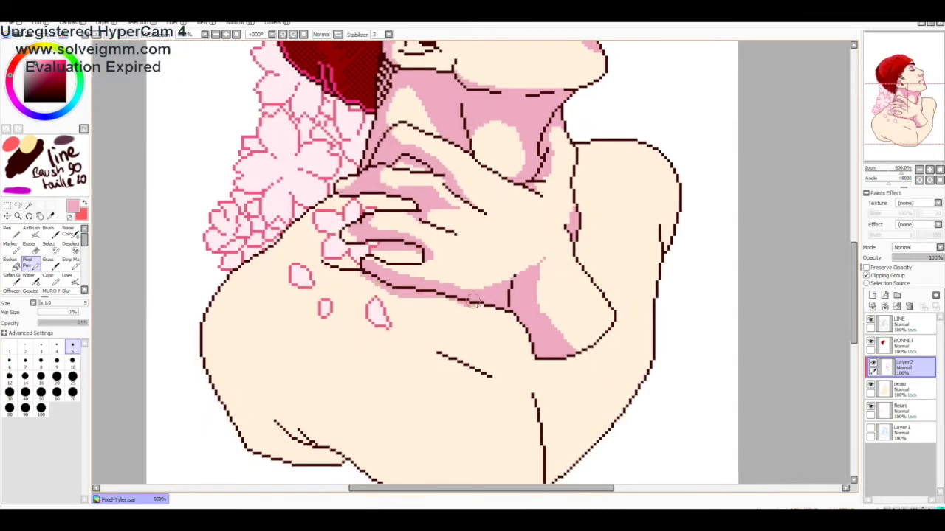
- Shade the shoulders, upper arm and back creases in pink, including the cast shadow under the hand
mouse_move(473, 302)
left_mouse_down()
mouse_move(600, 347)
mouse_move(298, 347)
mouse_move(451, 407)
mouse_move(537, 406)
left_mouse_up()
left_click_drag(546, 103, 539, 186)
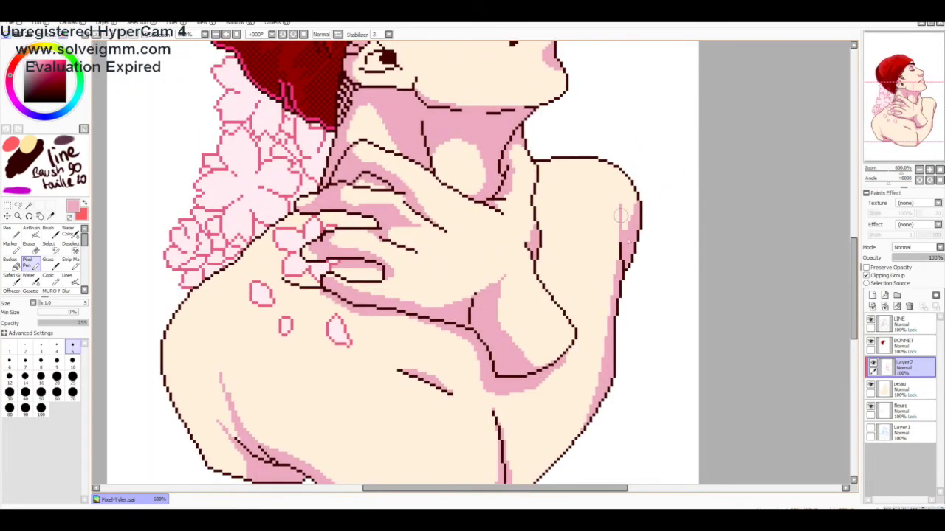
left_click_drag(332, 251, 392, 253)
left_click_drag(369, 217, 443, 220)
mouse_move(367, 266)
left_mouse_down()
mouse_move(386, 257)
mouse_move(394, 225)
mouse_move(399, 270)
left_mouse_up()
key("h")
key("h")
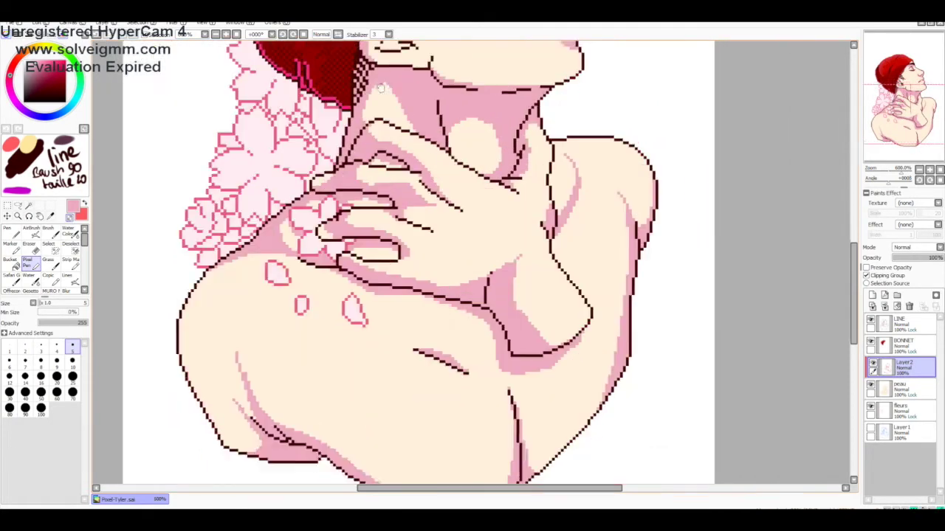
- Add pink shadows to the far shoulder's inner edge, the cheekbone and the inside of the ear
left_click_drag(530, 198, 498, 250)
left_click_drag(464, 207, 469, 360)
key("h")
key("h")
mouse_move(372, 188)
left_mouse_down()
mouse_move(417, 225)
mouse_move(341, 235)
left_mouse_up()
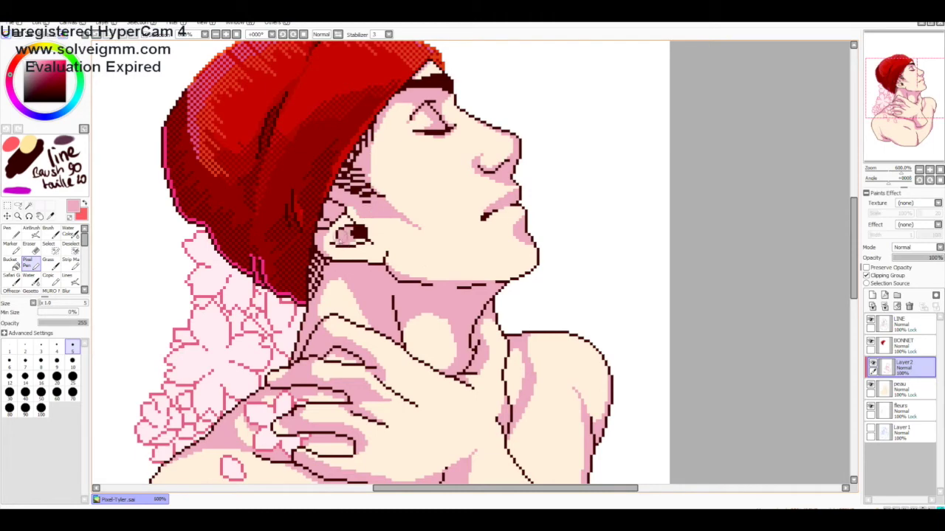
left_click_drag(385, 258, 281, 276)
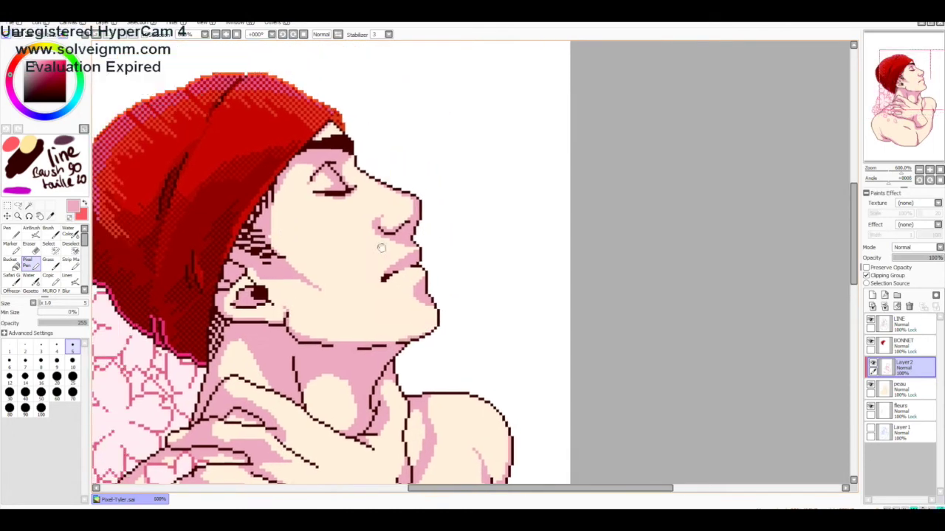
- Turn off opacity preservation and dither the pink shadow edges on the cheekbone, nose, chin and eyelid
key("h")
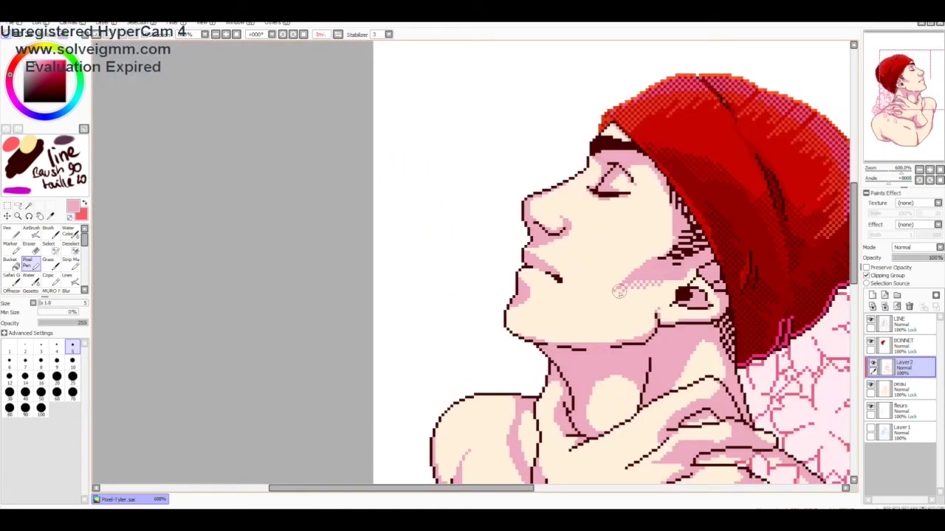
key("h")
scroll(421, 262, "down", 2)
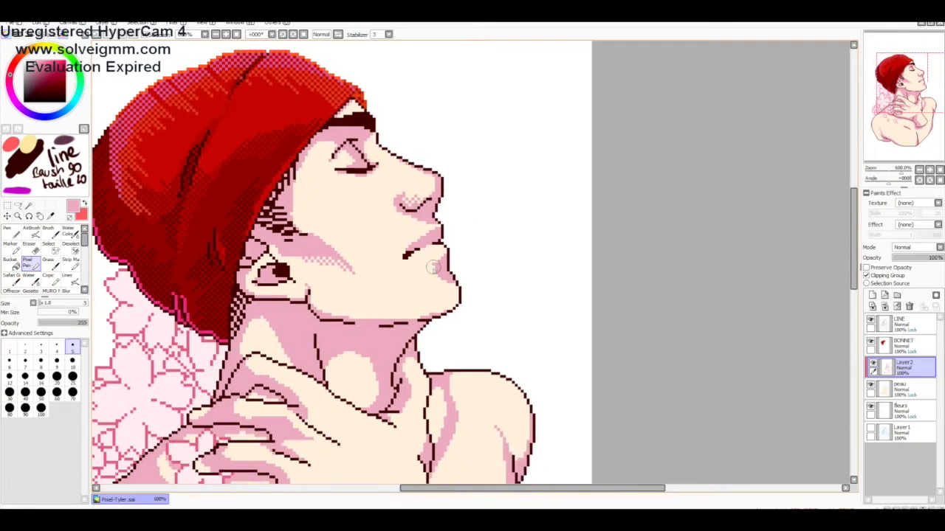
scroll(382, 193, "up", 2)
left_click_drag(377, 201, 385, 213)
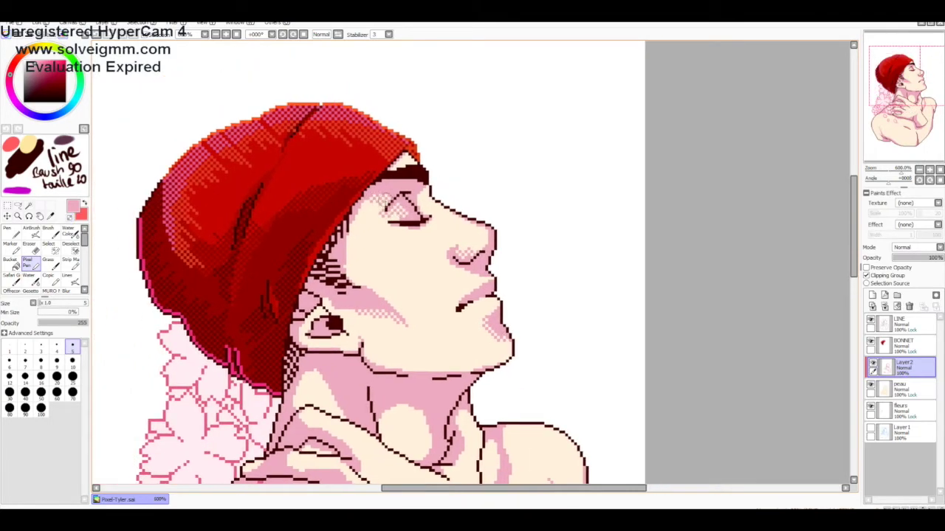
scroll(382, 205, "down", 1)
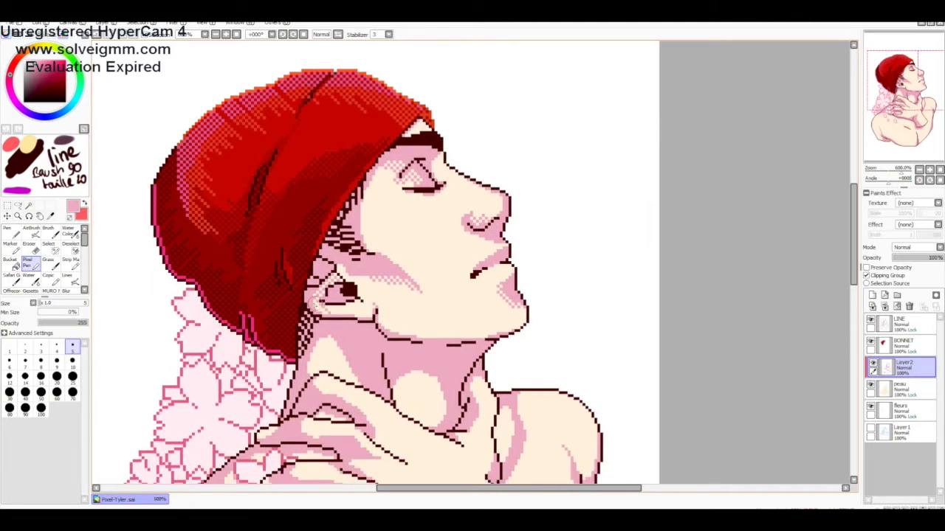
- Dither pink over the light patches of the neck and throat and along the temple with a size 1 Pixel Pen
scroll(332, 312, "down", 2)
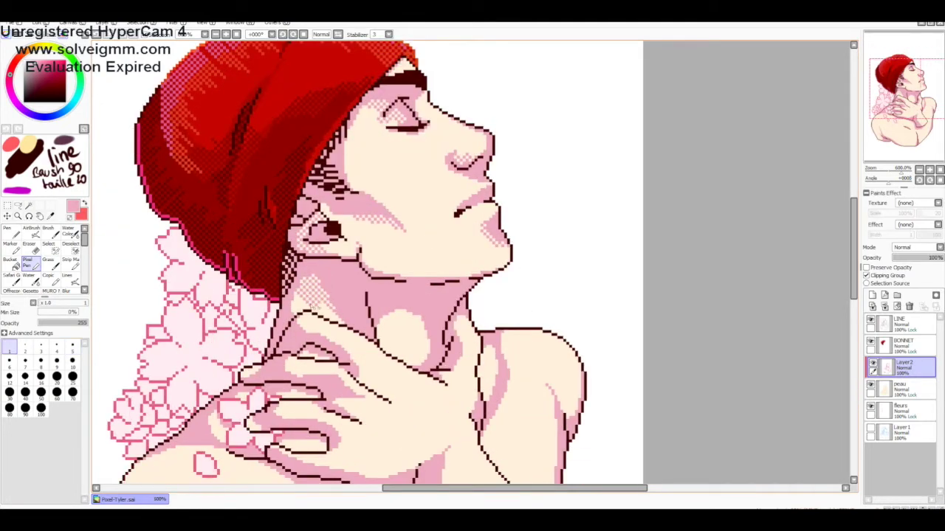
scroll(306, 314, "down", 2)
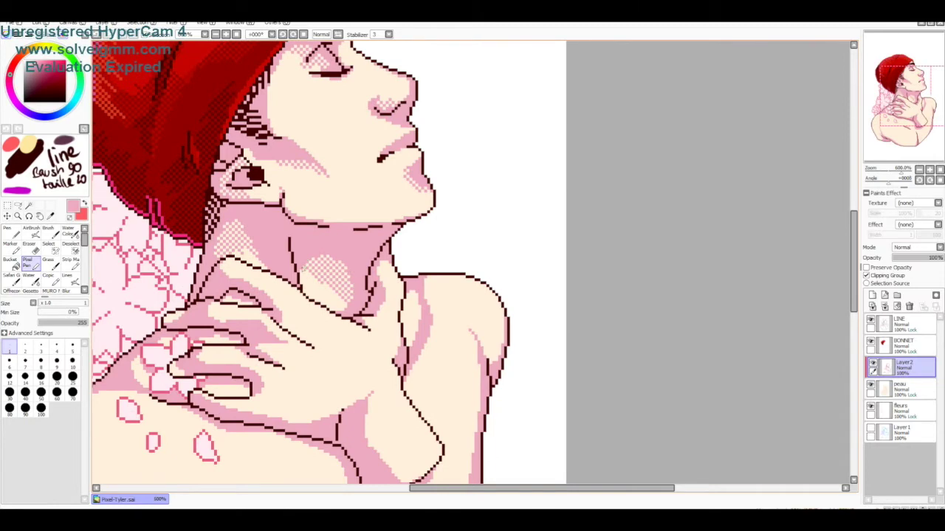
key("h")
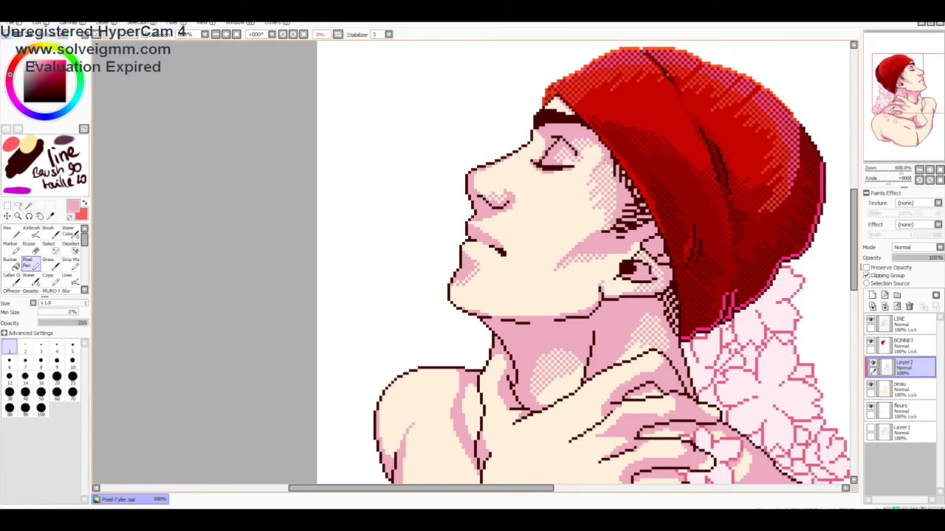
key("h")
scroll(402, 238, "down", 4)
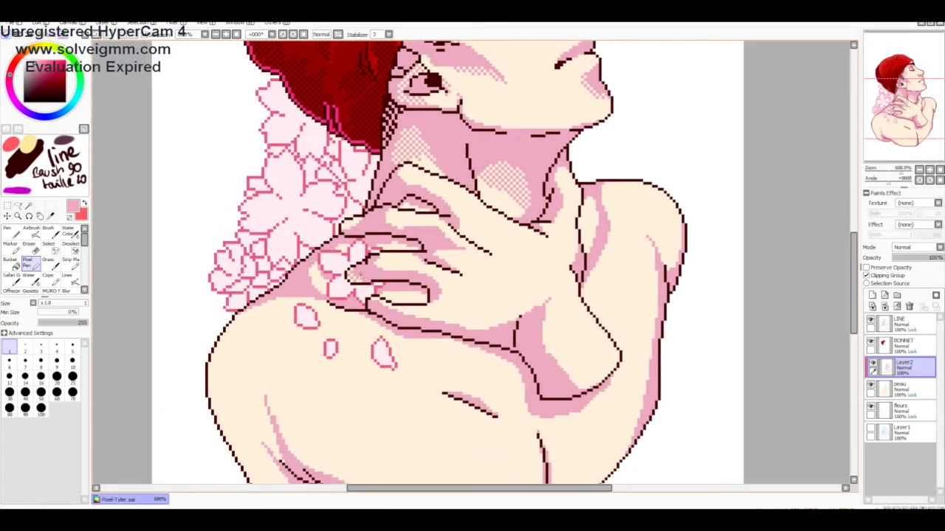
- Dither the pink shadow edges along the fingers and knuckles of the hand
mouse_move(376, 313)
left_mouse_down()
mouse_move(334, 286)
mouse_move(333, 251)
left_mouse_up()
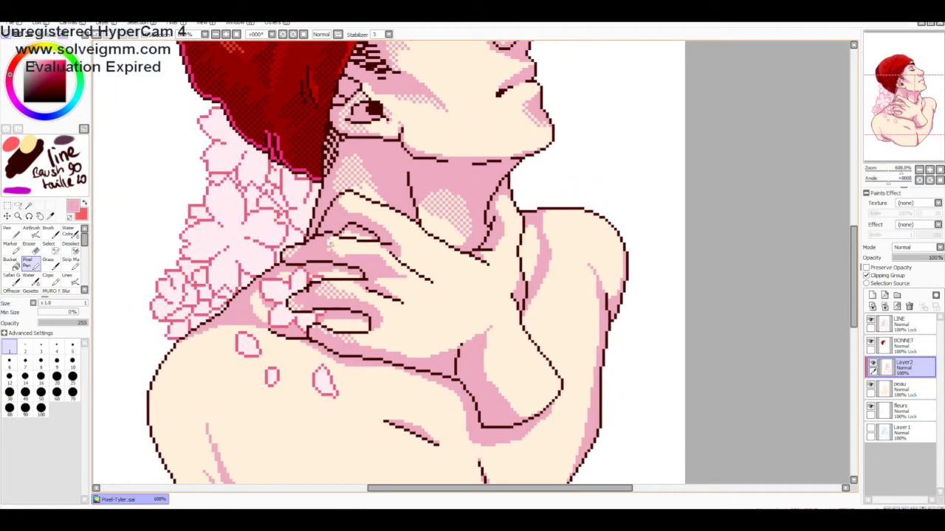
scroll(427, 252, "down", 3)
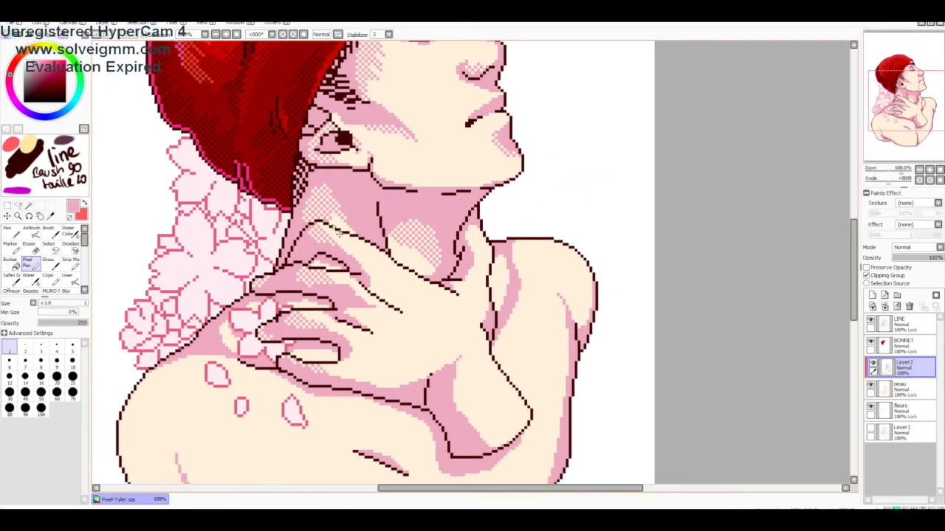
scroll(329, 223, "up", 3)
mouse_move(273, 234)
left_mouse_down()
mouse_move(252, 226)
mouse_move(242, 251)
left_mouse_up()
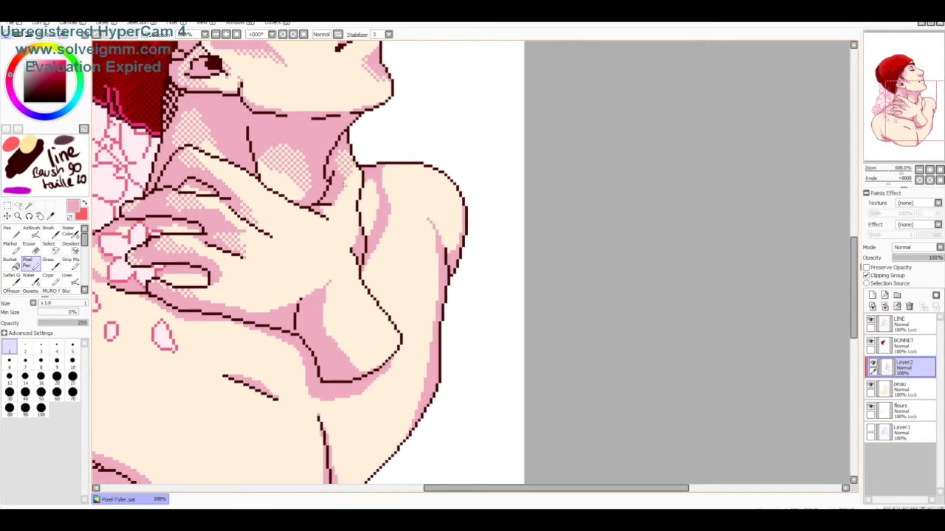
- Dither the pink shadow edges at the neck's base, the wrist, the hand's lower edge and the far shoulder
mouse_move(345, 205)
left_mouse_down()
mouse_move(325, 211)
mouse_move(347, 190)
mouse_move(329, 279)
left_mouse_up()
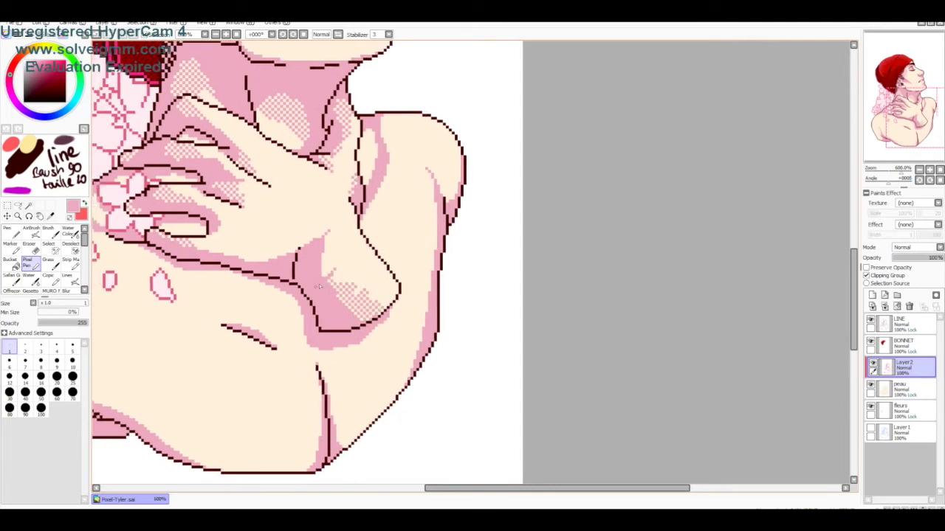
mouse_move(324, 256)
left_mouse_down()
mouse_move(380, 321)
mouse_move(416, 324)
mouse_move(244, 352)
mouse_move(256, 337)
mouse_move(280, 333)
left_mouse_up()
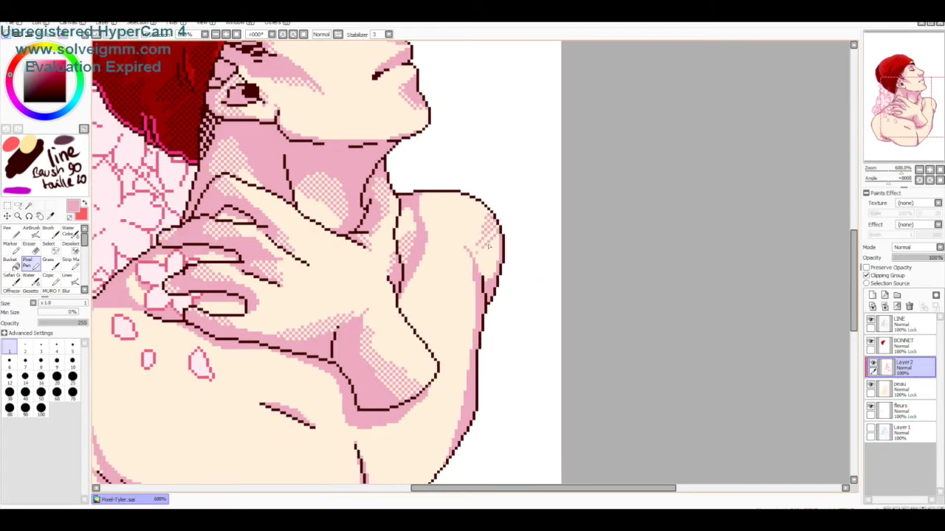
left_click_drag(472, 250, 493, 237)
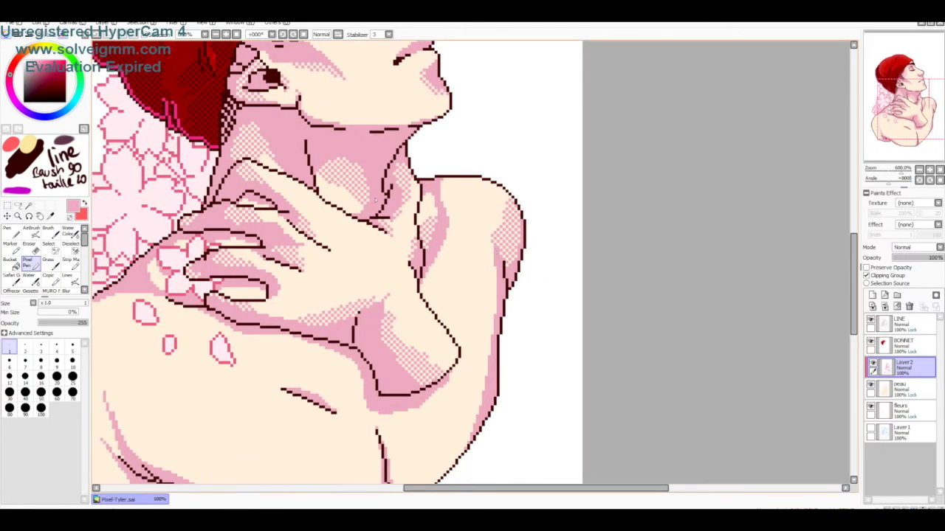
- Dither the pink shadow edges at the far arm's elbow, along the torso's lower edge and beside the back crease
scroll(375, 200, "down", 2)
scroll(501, 323, "up", 2)
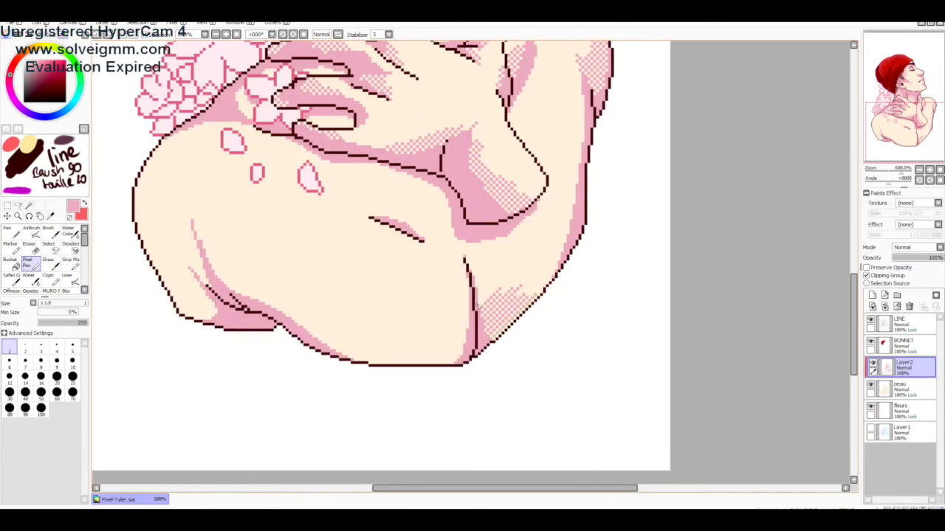
left_click_drag(476, 299, 513, 273)
mouse_move(341, 298)
left_mouse_down()
mouse_move(362, 279)
mouse_move(380, 318)
left_mouse_up()
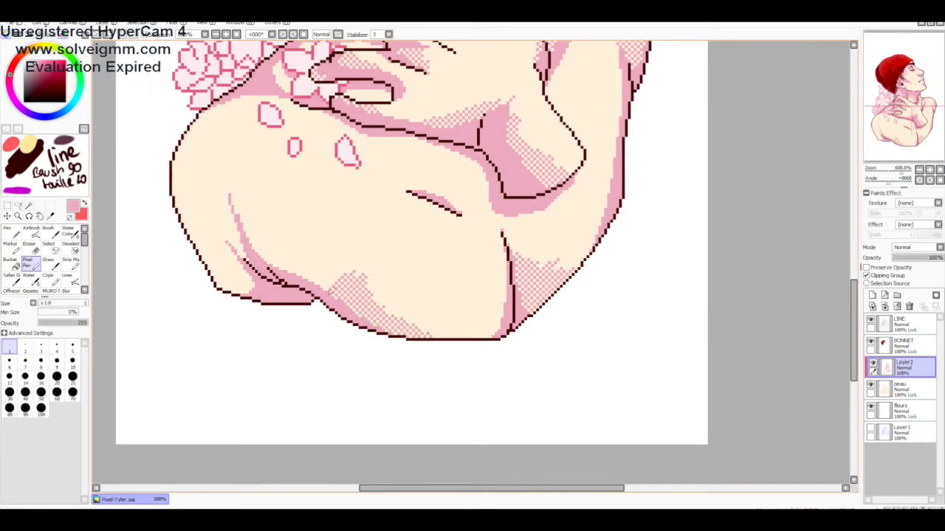
scroll(312, 273, "up", 2)
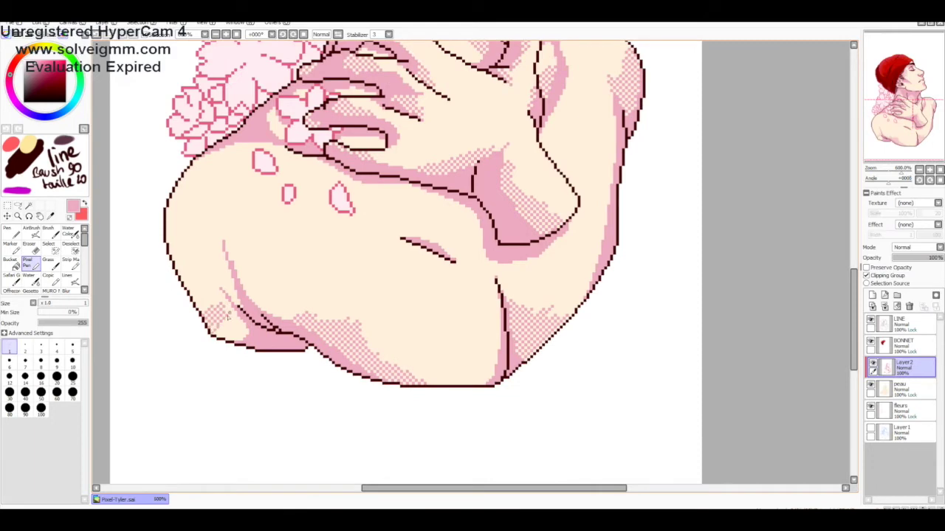
scroll(233, 336, "up", 7)
scroll(320, 295, "right", 3)
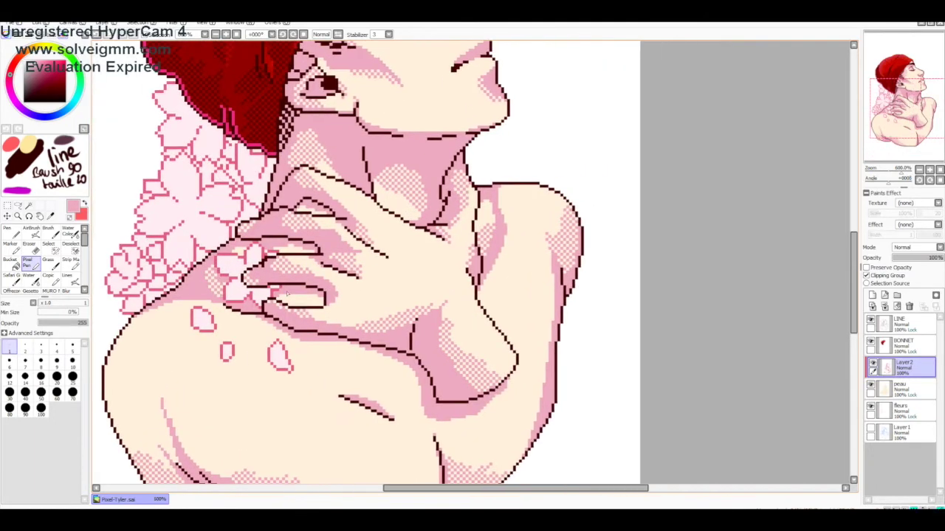
- Dither the pink shadows on the lowest finger, the far shoulder's inner side and beneath the hand and wrist
left_click_drag(319, 294, 324, 306)
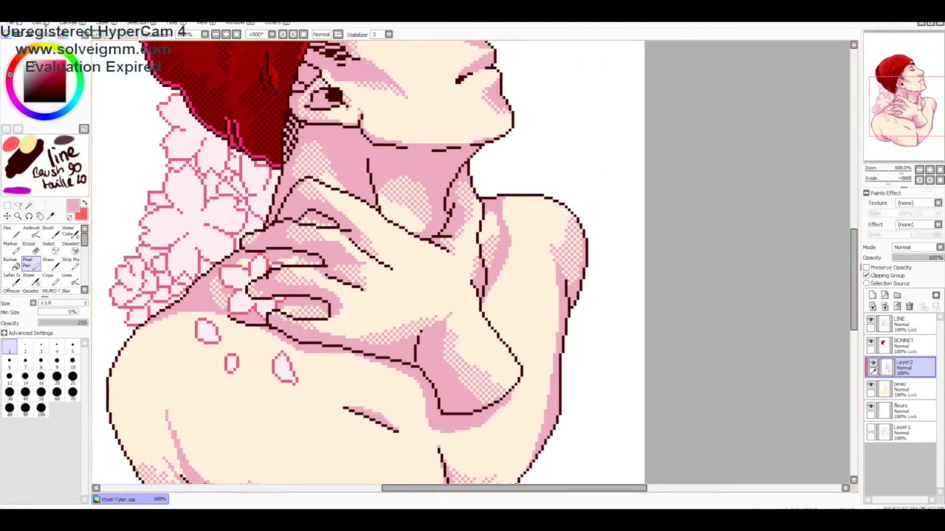
left_click_drag(507, 213, 486, 289)
left_click_drag(540, 277, 502, 257)
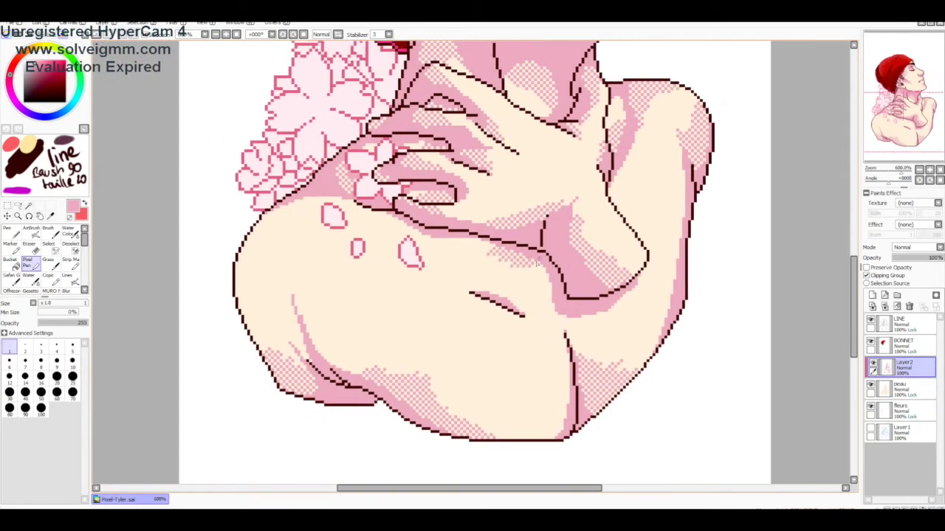
left_click_drag(554, 300, 585, 333)
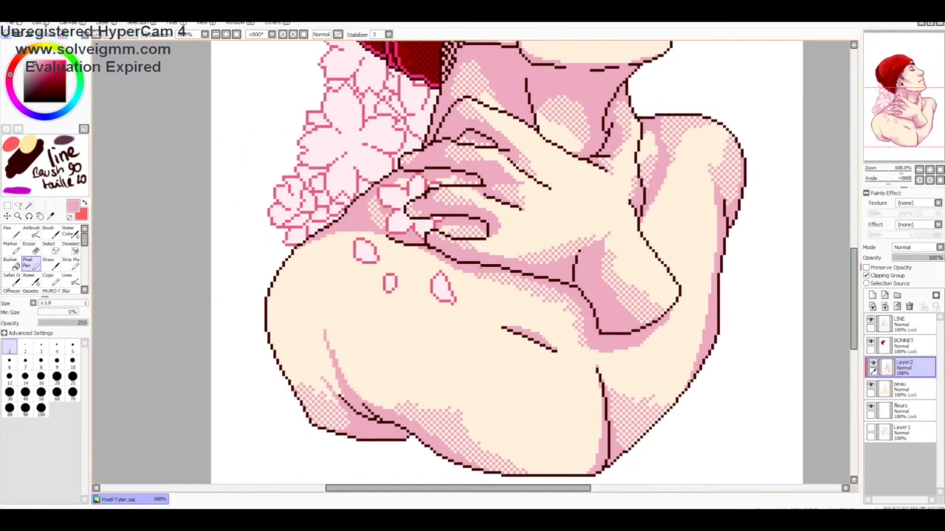
- Add pink shadows around the fallen petals, dither the near shoulder's outer edge, and check the drawing mirrored
left_click_drag(509, 310, 440, 262)
left_click_drag(311, 256, 366, 256)
left_click_drag(426, 280, 346, 311)
left_click_drag(413, 368, 346, 382)
left_click_drag(593, 298, 569, 129)
scroll(569, 129, "down", 1)
key("h")
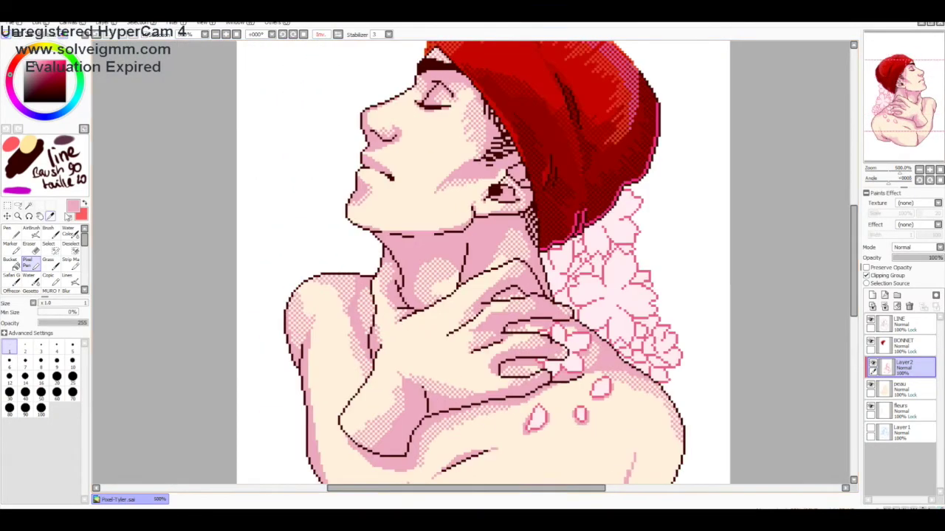
key("h")
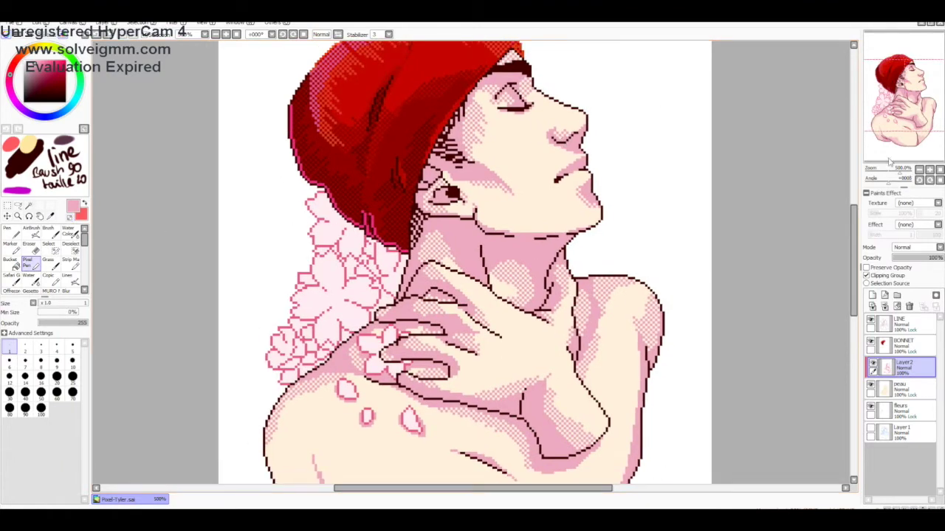
- On the peau layer, shade the back, near shoulder and far arm in a darker beige with a size 8 Pixel Pen
scroll(454, 262, "down", 3)
left_click(900, 389)
left_click(288, 310, "alt")
scroll(443, 258, "down", 1)
left_click(40, 362)
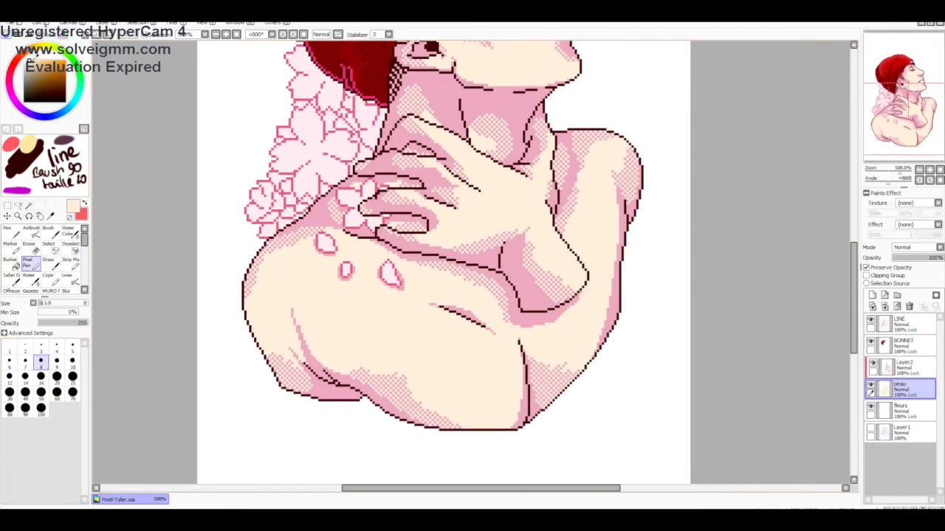
left_click_drag(284, 343, 290, 318)
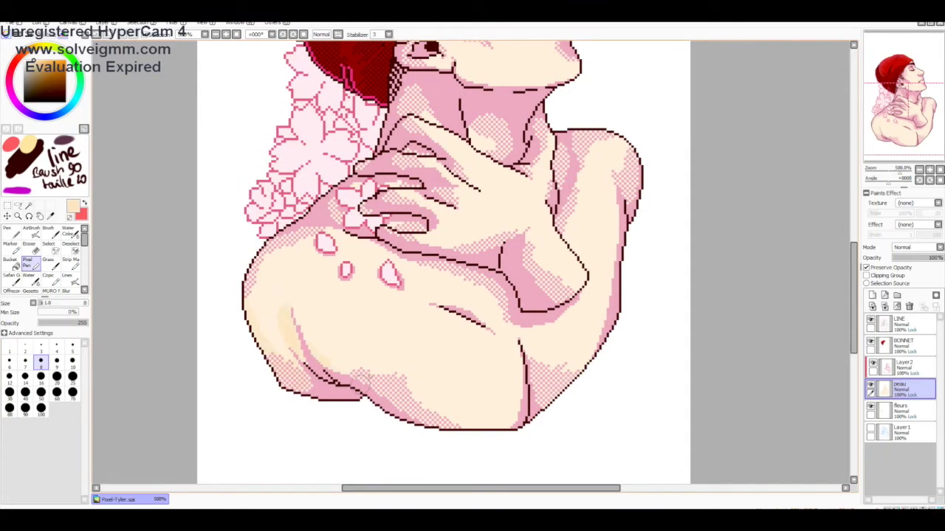
left_click_drag(330, 363, 308, 388)
left_click_drag(389, 299, 452, 308)
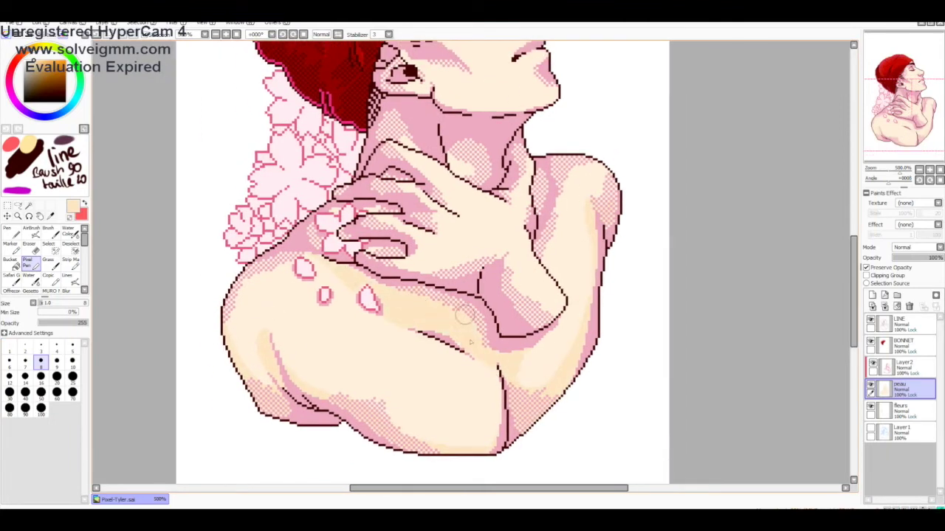
- Paint the darker beige shading over the hand, fingers, throat, cheek and jaw
scroll(450, 309, "up", 1)
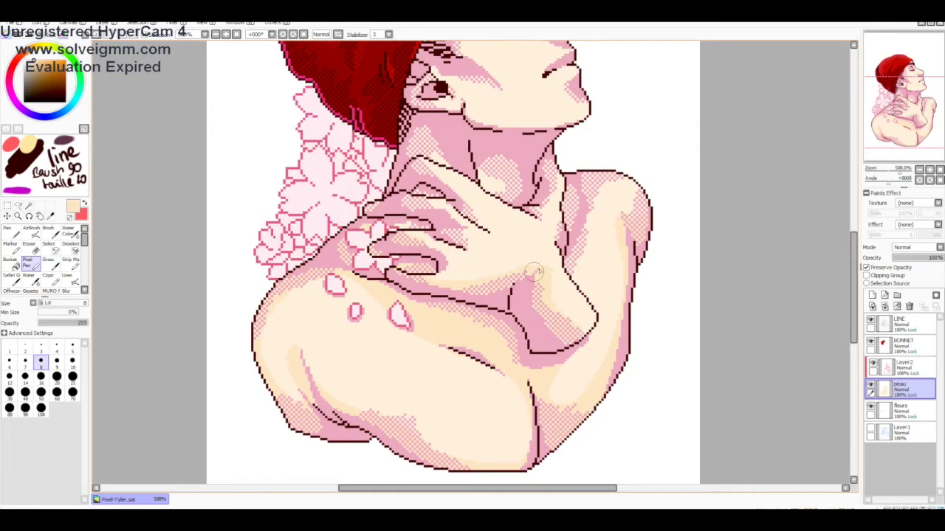
scroll(587, 185, "up", 1)
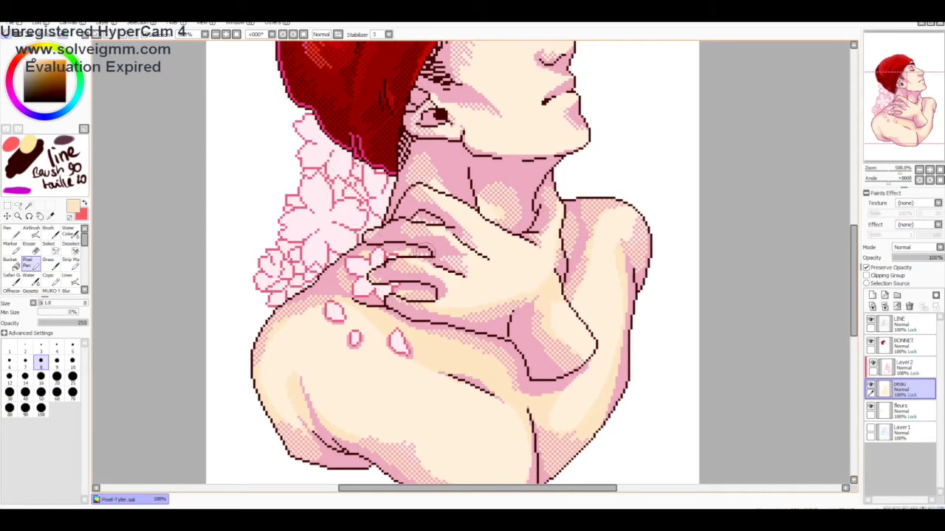
left_click_drag(472, 240, 416, 355)
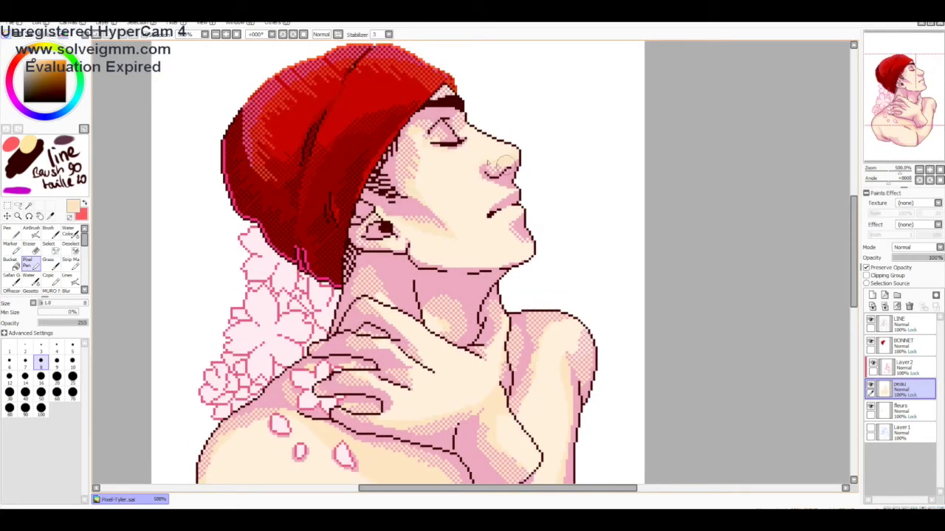
scroll(389, 252, "down", 2)
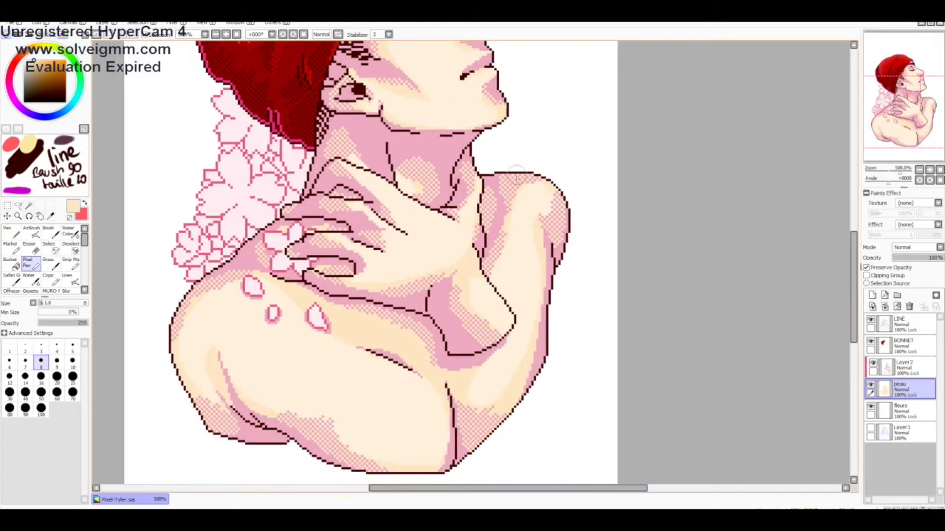
- On the LINE layer with opacity preserved, recolour the face, ear and neck outlines reddish brown with a size 5 Pixel Pen
scroll(399, 232, "down", 1)
scroll(405, 149, "up", 3)
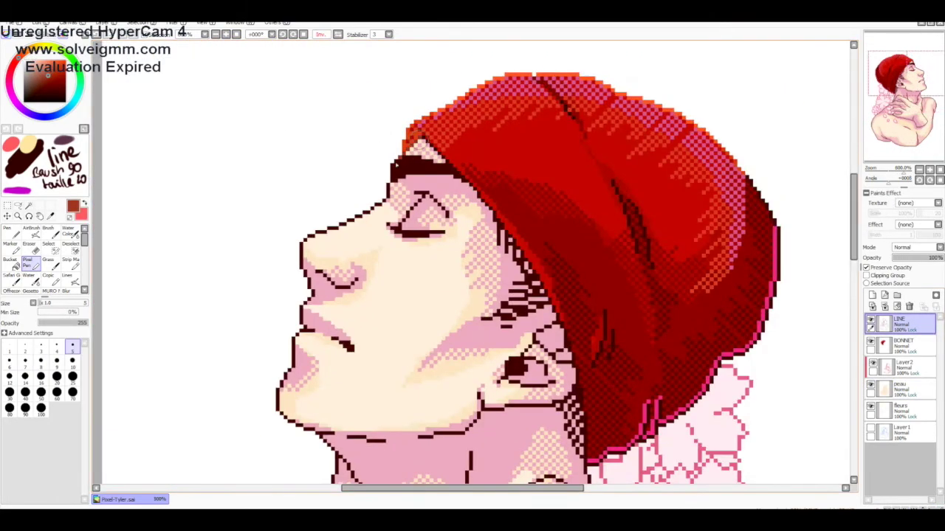
key("h")
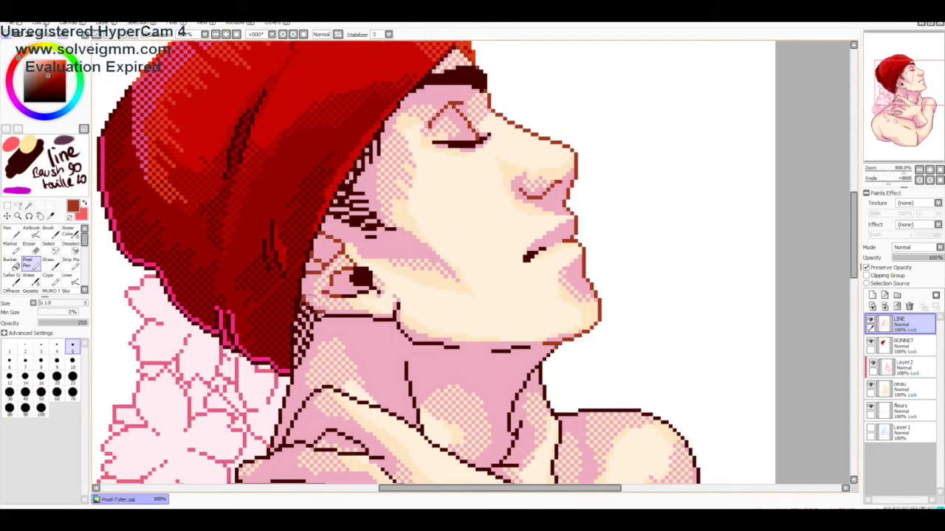
scroll(328, 314, "down", 10)
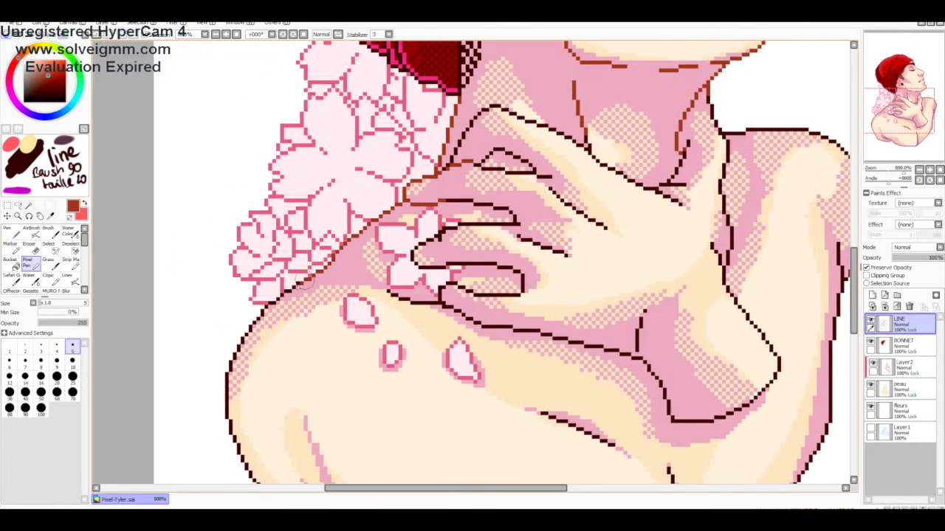
- Recolour the outlines of the hand, shoulders, arms and torso reddish brown with a size 10 Pixel Pen
scroll(442, 288, "right", 3)
scroll(443, 288, "up", 2)
scroll(523, 290, "down", 2)
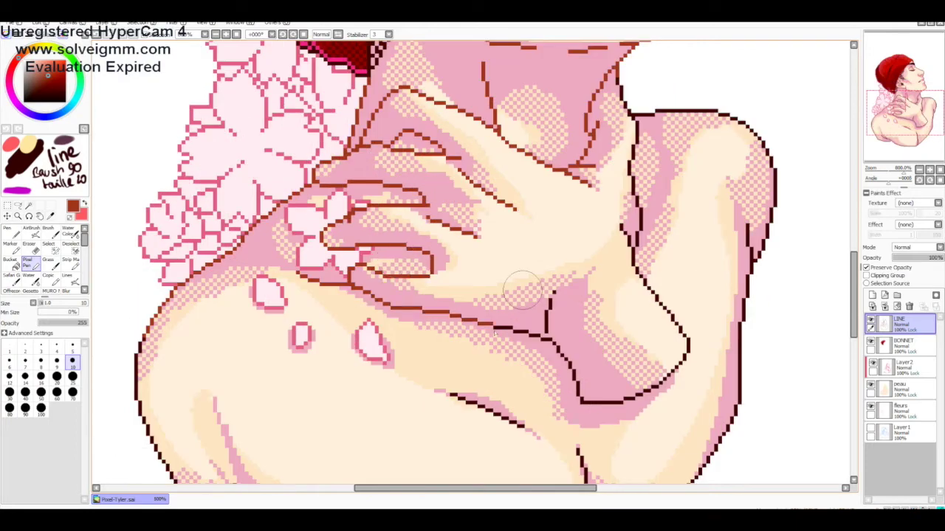
scroll(522, 290, "down", 2)
scroll(367, 177, "up", 3)
left_click(367, 178, "alt")
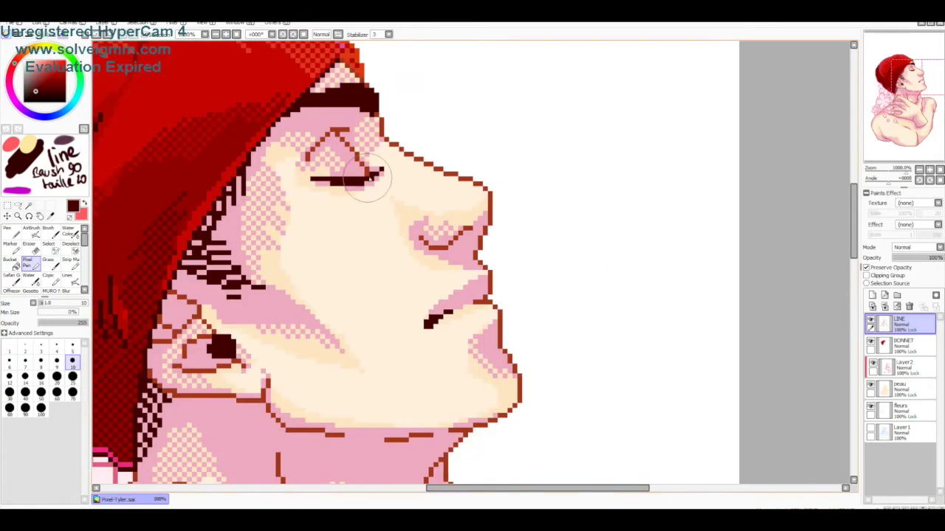
scroll(367, 177, "down", 4)
scroll(649, 217, "up", 3)
- Add a clipped layer above Layer2 and paint dark mauve shadows between the fingers with a size 5 Pixel Pen
key("ctrl+shift+n")
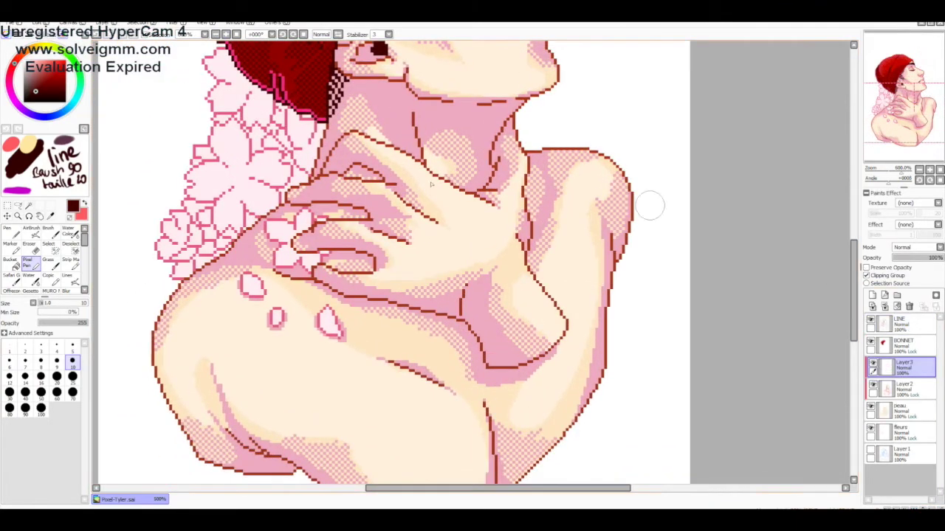
scroll(650, 205, "up", 1)
left_click(343, 284, "alt")
key("bracketleft")
scroll(344, 284, "up", 2)
scroll(344, 284, "down", 1)
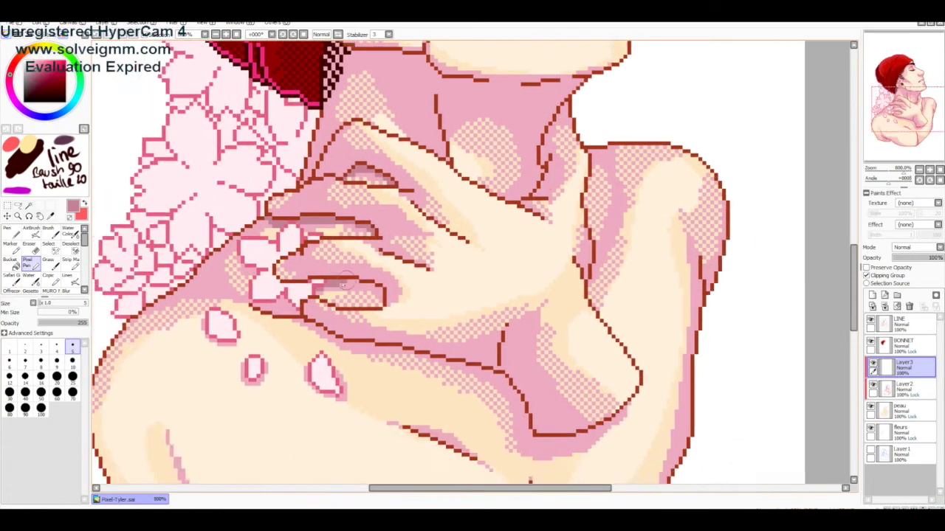
- Paint dark mauve shadows on the neck, under the jaw and inside the ear, and merge the layer into Layer2
scroll(343, 284, "down", 1)
scroll(436, 336, "up", 1)
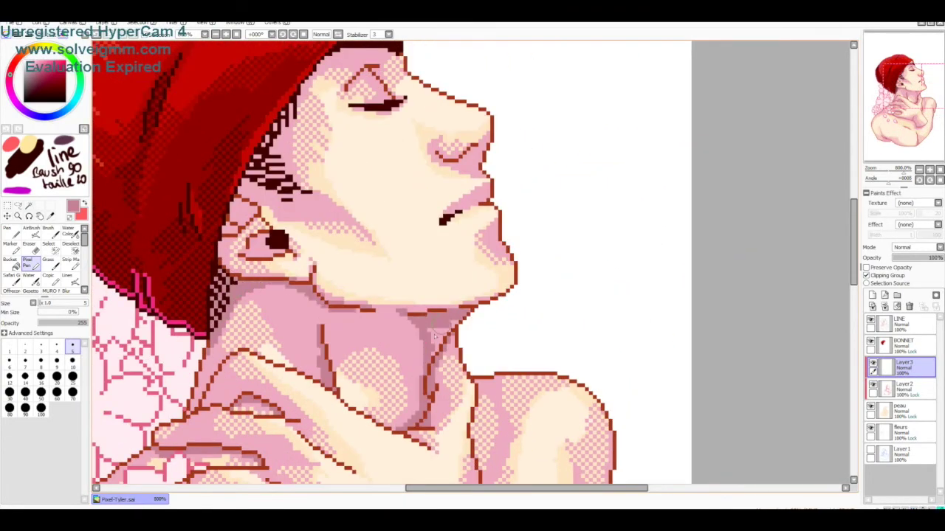
scroll(436, 336, "down", 1)
scroll(359, 208, "up", 1)
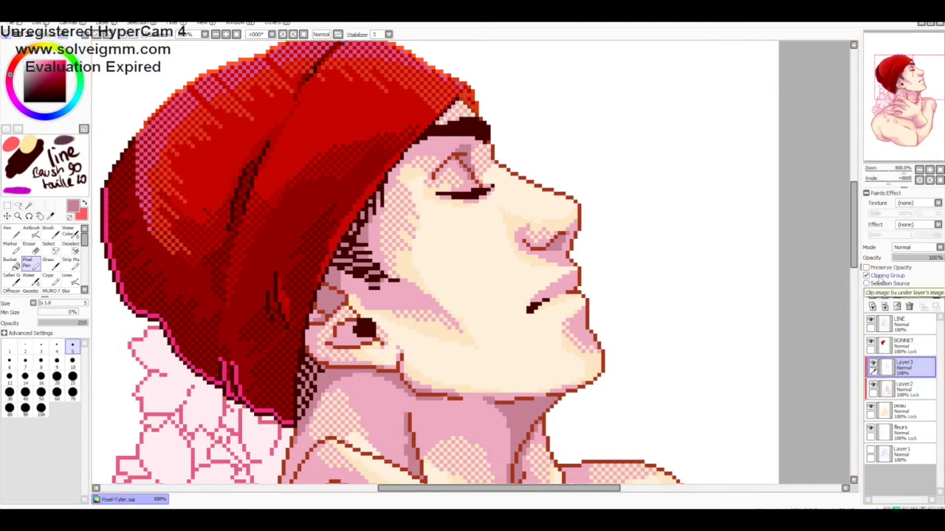
left_click(909, 306)
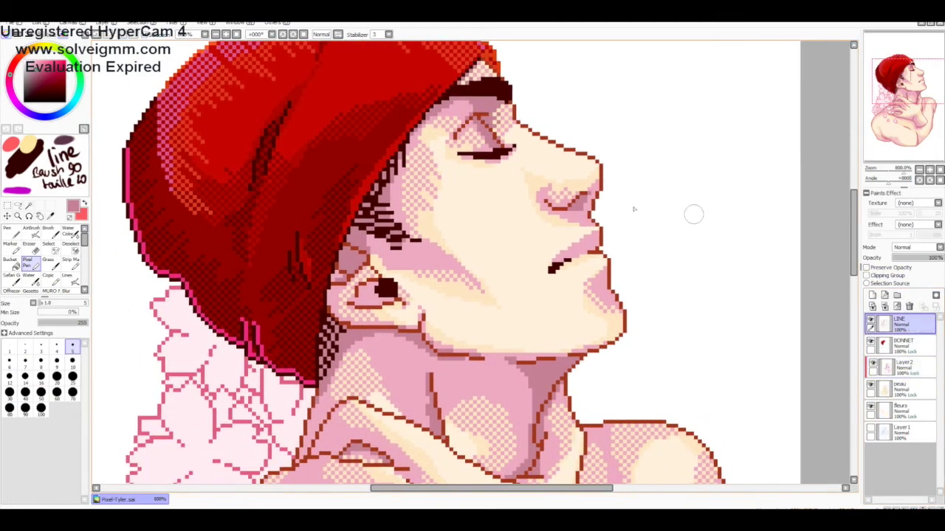
- On Layer2 with opacity preserved, deepen the shadows under the lip, hand and wrist and along the far arm in dark mauve
scroll(457, 187, "down", 3)
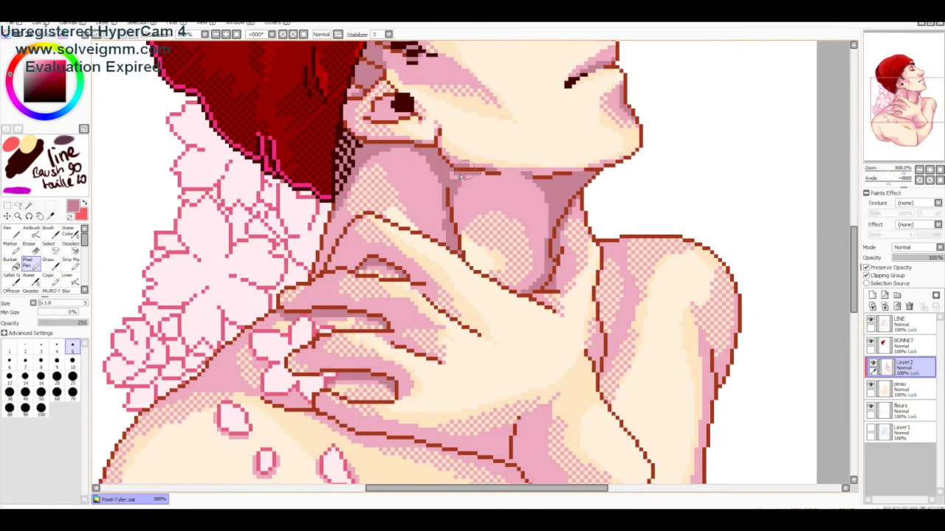
scroll(456, 188, "down", 5)
scroll(466, 135, "down", 2)
scroll(664, 314, "down", 3)
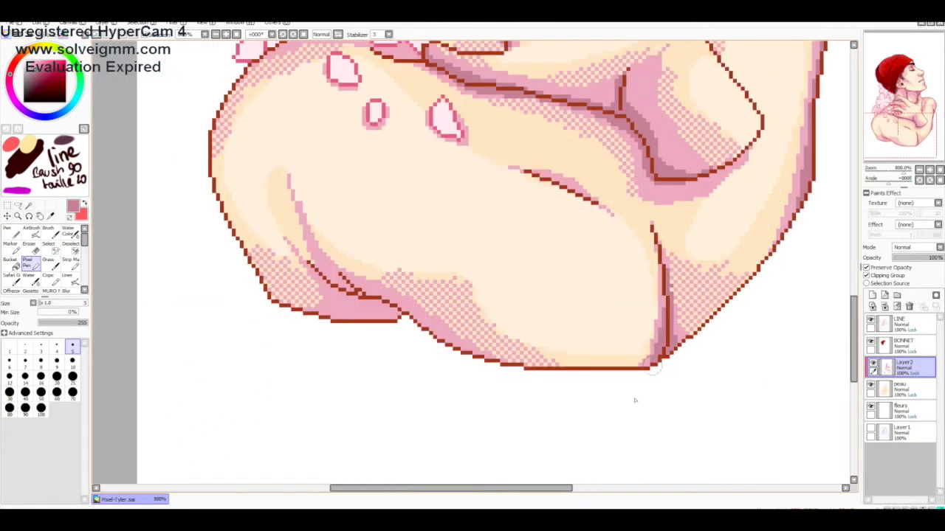
scroll(442, 266, "up", 5)
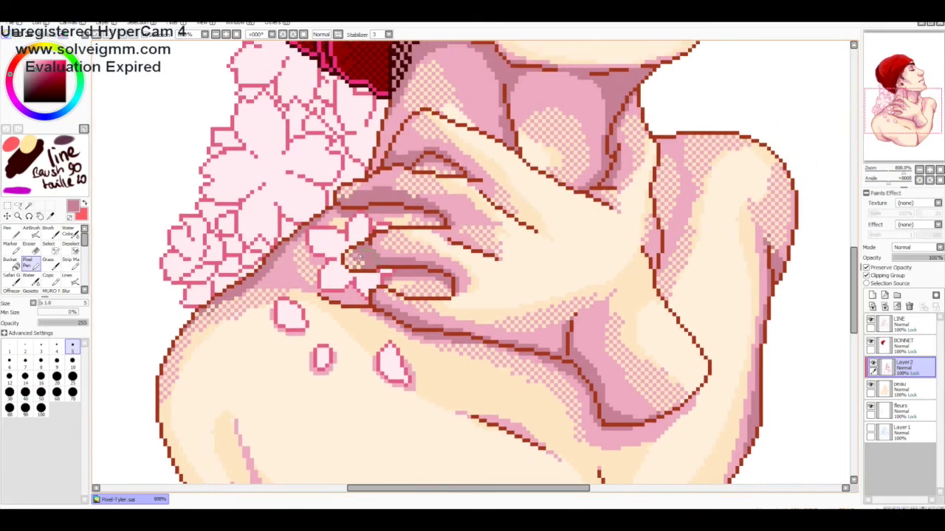
- Dither the dark mauve shadow edges at the neck's base and below the ear with a size 1 Pixel Pen
scroll(358, 255, "up", 3)
scroll(288, 251, "up", 4)
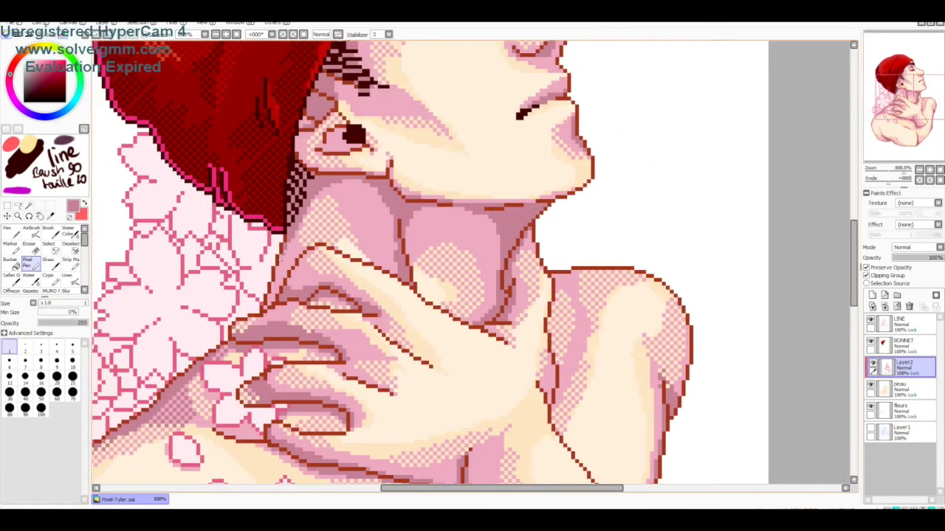
scroll(314, 251, "up", 2)
mouse_move(307, 228)
left_mouse_down()
mouse_move(311, 265)
mouse_move(350, 259)
left_mouse_up()
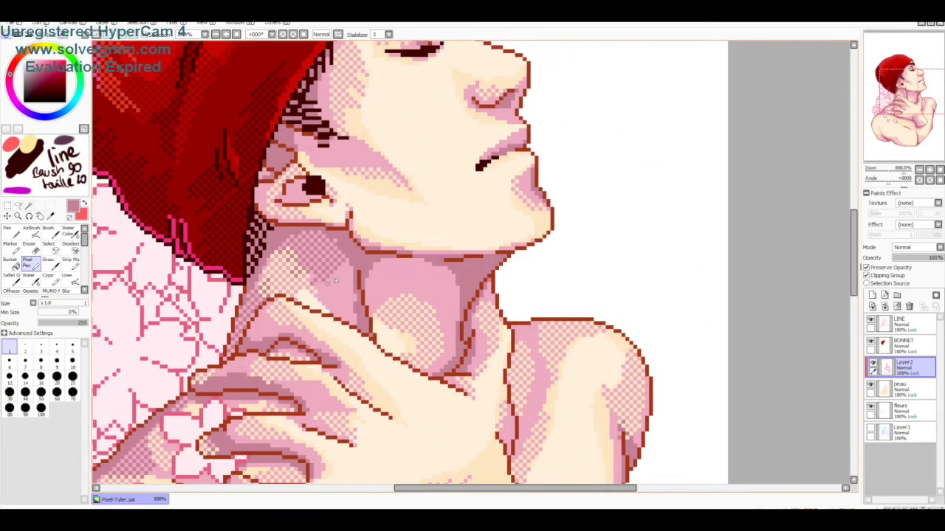
scroll(349, 191, "down", 5)
scroll(315, 179, "up", 3)
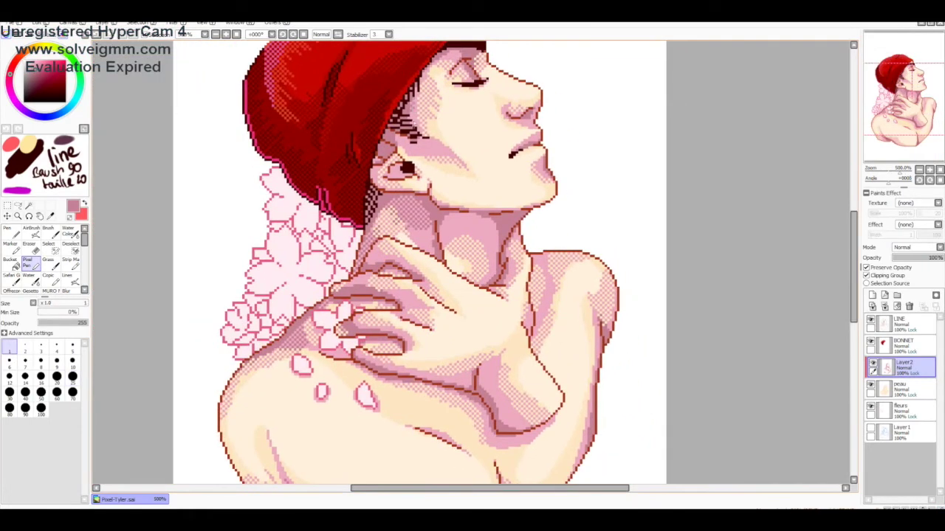
- Dither dark mauve into the cheekbone shadow in front of the ear
scroll(396, 182, "up", 1)
scroll(390, 192, "up", 1)
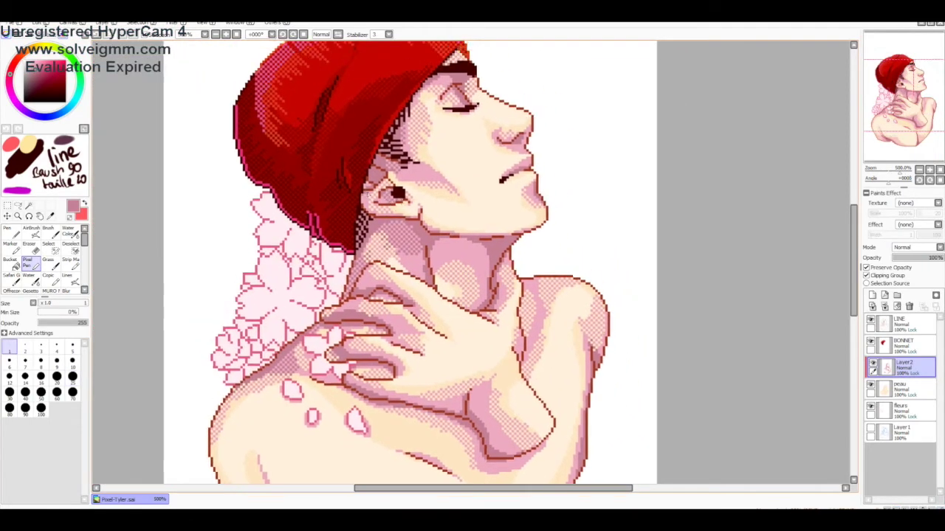
left_click_drag(402, 183, 343, 154)
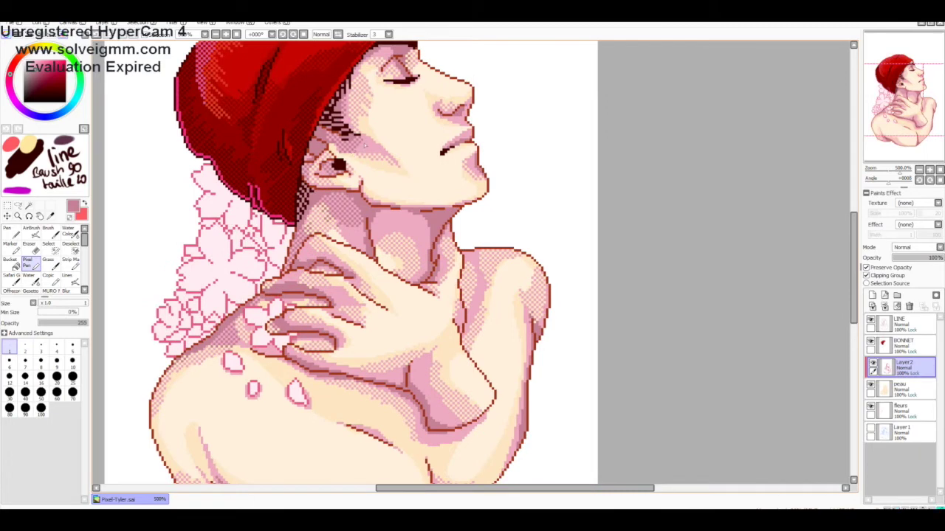
scroll(384, 167, "up", 3)
scroll(443, 164, "down", 5)
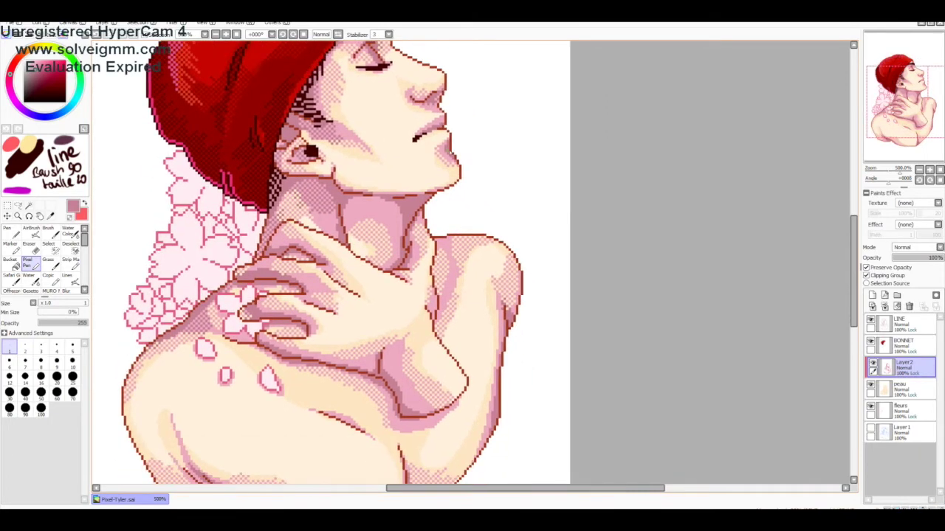
- Dither dark mauve into the shadow along the underside of the near arm with a size 1 Pixel Pen
scroll(412, 214, "down", 3)
key("h")
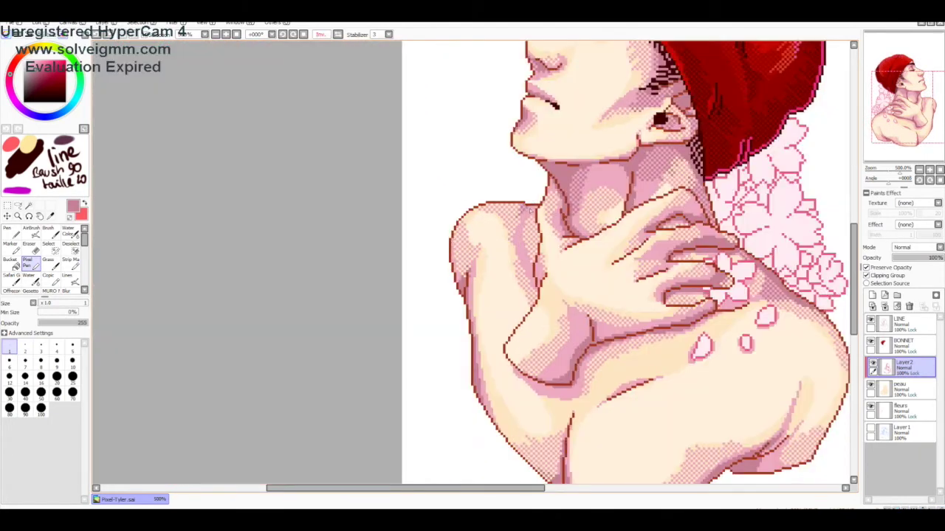
key("h")
scroll(426, 382, "down", 3)
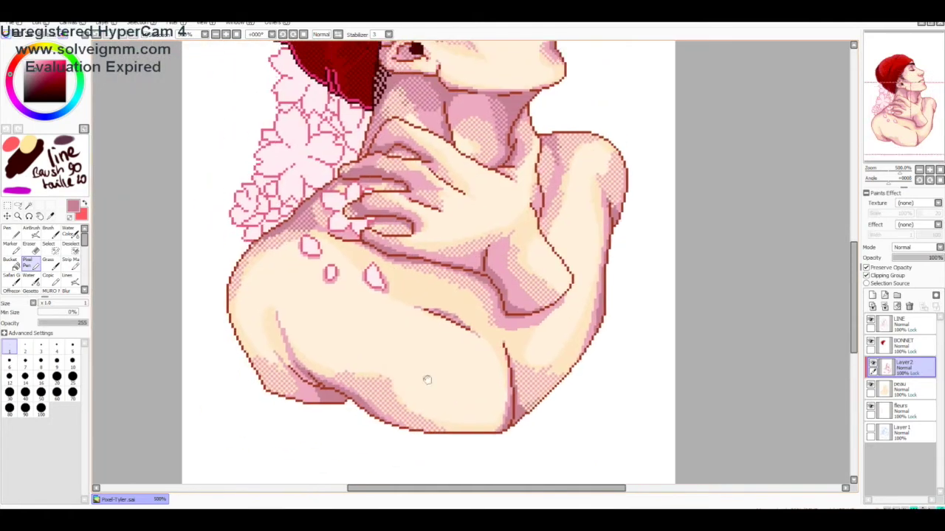
scroll(306, 444, "up", 2)
scroll(635, 305, "down", 3)
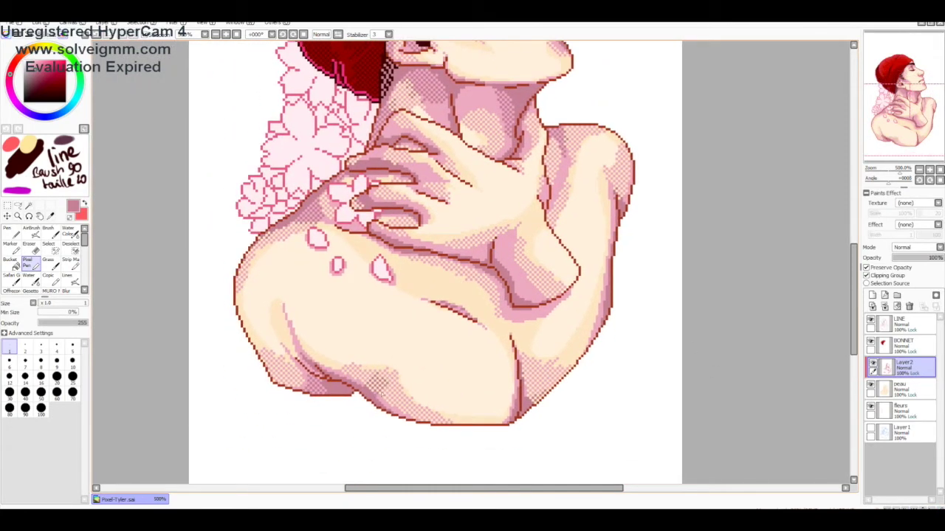
scroll(435, 258, "right", 3)
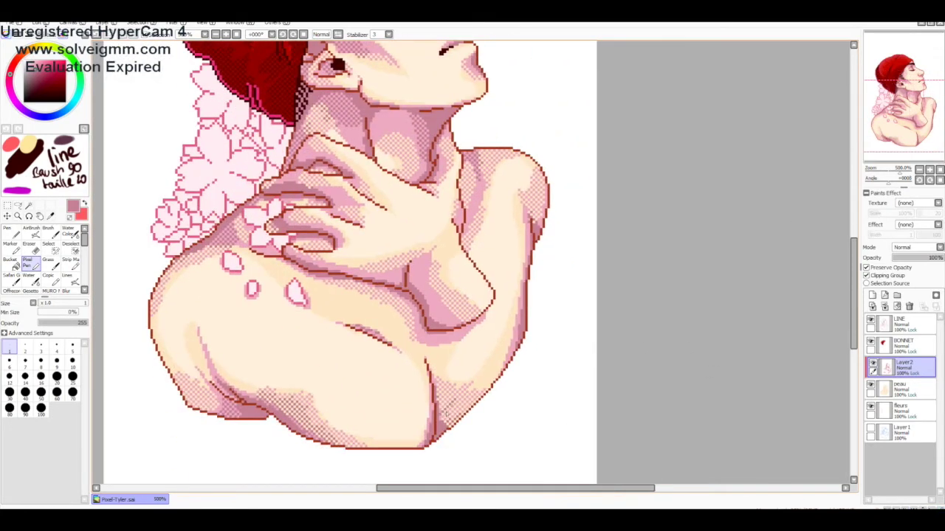
scroll(436, 376, "up", 3)
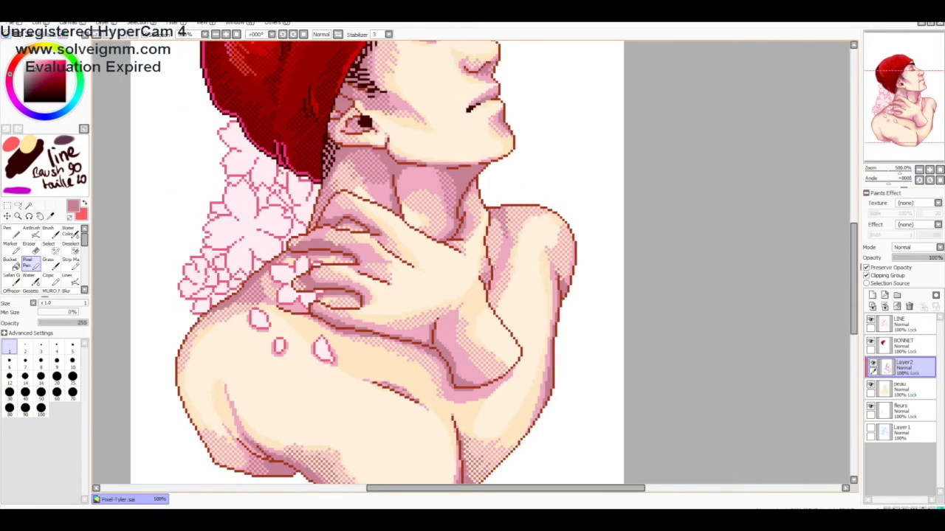
scroll(432, 347, "down", 2)
scroll(467, 264, "up", 1)
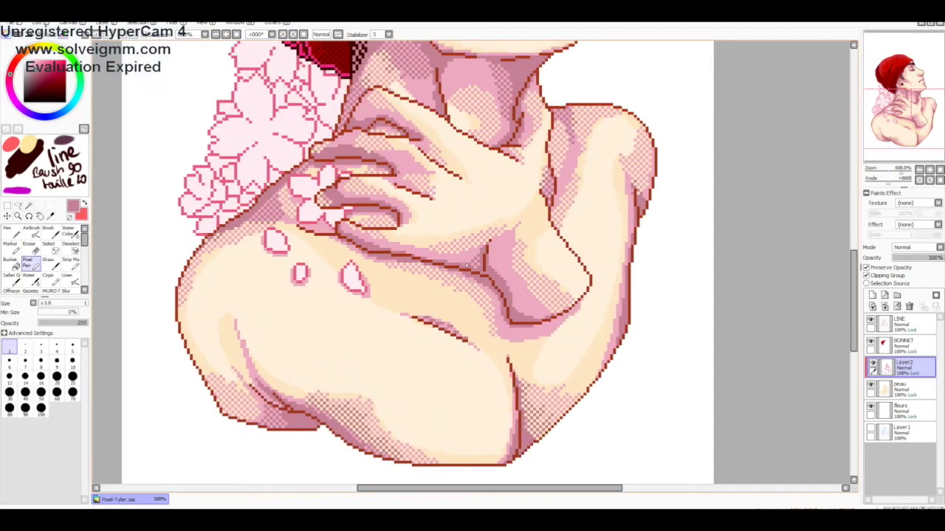
- Dither dark mauve into the shadow at the raised arm's elbow and merge the shading into the peau layer
scroll(459, 260, "down", 1)
scroll(476, 354, "up", 1)
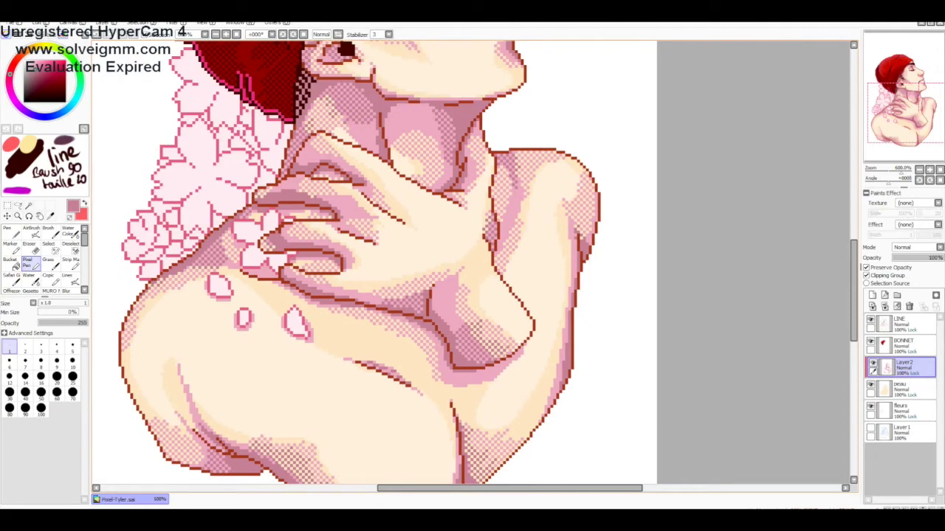
scroll(436, 266, "down", 5)
scroll(435, 266, "up", 6)
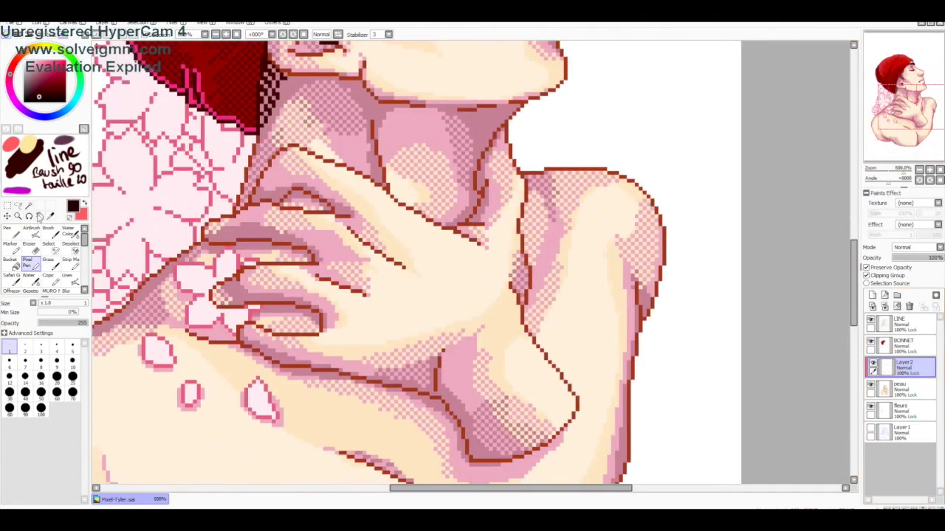
- On a new layer clipped to peau, fill the neck, hand and raised forearm with near-black brown using a size 10 Pixel Pen
left_click(73, 362)
left_click_drag(217, 227, 288, 222)
scroll(243, 222, "up", 2)
mouse_move(221, 244)
left_mouse_down()
mouse_move(244, 190)
mouse_move(310, 214)
left_mouse_up()
scroll(310, 214, "down", 2)
key("h")
mouse_move(473, 214)
left_mouse_down()
mouse_move(590, 229)
mouse_move(531, 310)
left_mouse_up()
left_click_drag(472, 237, 620, 347)
key("h")
scroll(354, 111, "up", 2)
scroll(355, 112, "down", 3)
mouse_move(258, 254)
left_mouse_down()
mouse_move(275, 270)
mouse_move(303, 263)
mouse_move(343, 274)
mouse_move(297, 318)
mouse_move(331, 333)
mouse_move(432, 346)
mouse_move(369, 320)
mouse_move(382, 250)
mouse_move(443, 347)
left_mouse_up()
key("h")
mouse_move(453, 217)
left_mouse_down()
mouse_move(337, 390)
mouse_move(359, 422)
mouse_move(359, 386)
left_mouse_up()
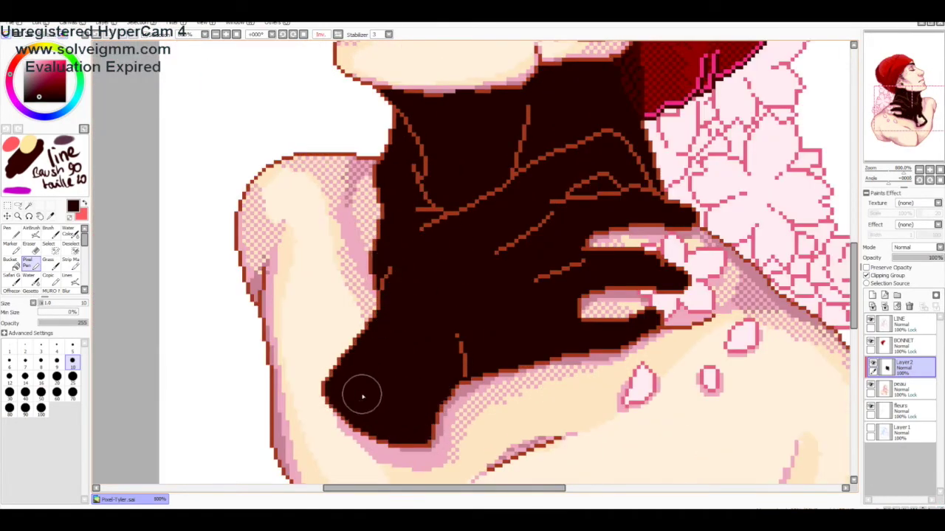
- Speckle near-black brown over the skin visible between the fingers with a size 5 Pixel Pen
key("h")
key("bracketleft")
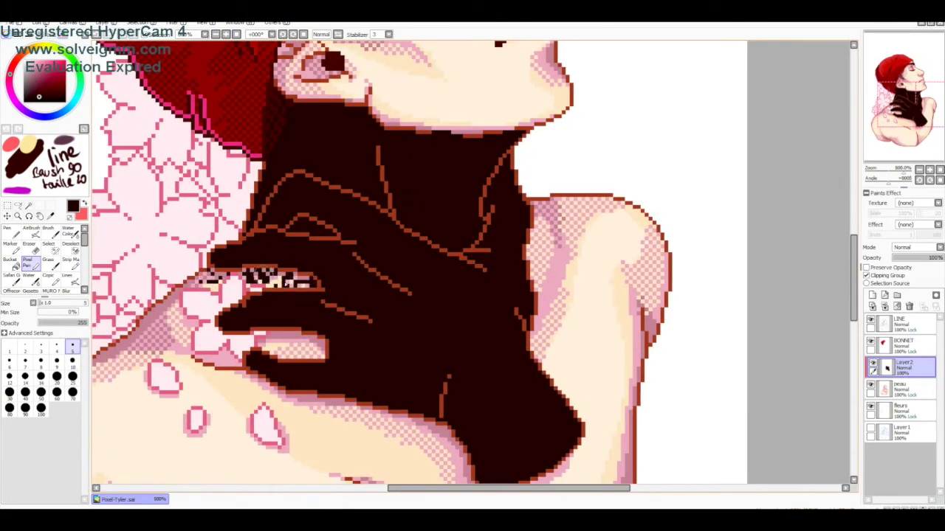
scroll(220, 267, "up", 1)
left_click_drag(278, 355, 303, 370)
- Lower Layer2's opacity, set its blending mode to Shade and adjust its hue and saturation
key("minus")
left_click(915, 248)
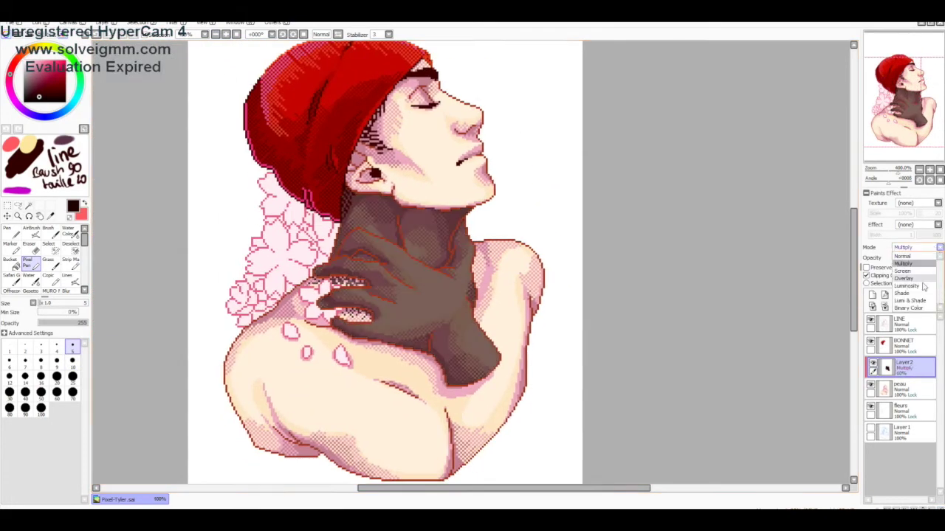
left_click(902, 293)
key("ctrl+u")
left_click_drag(790, 185, 780, 204)
key("Return")
- On a new layer above LINE, paint dark red drips falling from the elbow, the far arm and the near arm's underside
scroll(459, 116, "down", 3)
key("ctrl+shift+n")
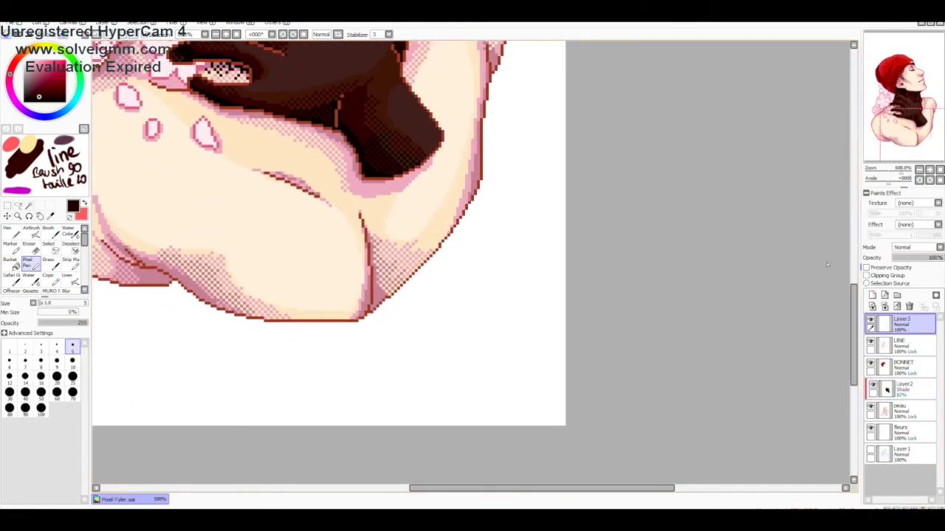
mouse_move(375, 182)
left_mouse_down()
mouse_move(378, 222)
mouse_move(402, 265)
mouse_move(564, 116)
left_mouse_up()
scroll(404, 194, "up", 1)
mouse_move(297, 251)
left_mouse_down()
mouse_move(298, 347)
mouse_move(303, 317)
left_mouse_up()
scroll(337, 271, "down", 1)
left_click_drag(555, 251, 555, 332)
scroll(560, 355, "down", 1)
left_click_drag(155, 192, 269, 167)
scroll(323, 254, "up", 2)
- Paint dark red drips below the loose petals and along the shoulder with a size 3 Pixel Pen
left_click_drag(323, 254, 323, 288)
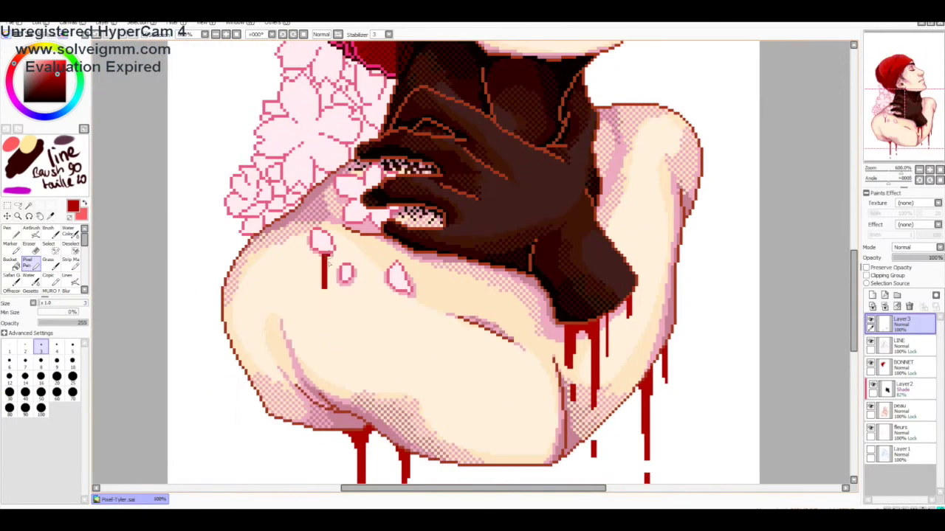
mouse_move(383, 307)
left_mouse_down()
mouse_move(298, 326)
mouse_move(376, 362)
left_mouse_up()
left_click_drag(303, 303, 302, 344)
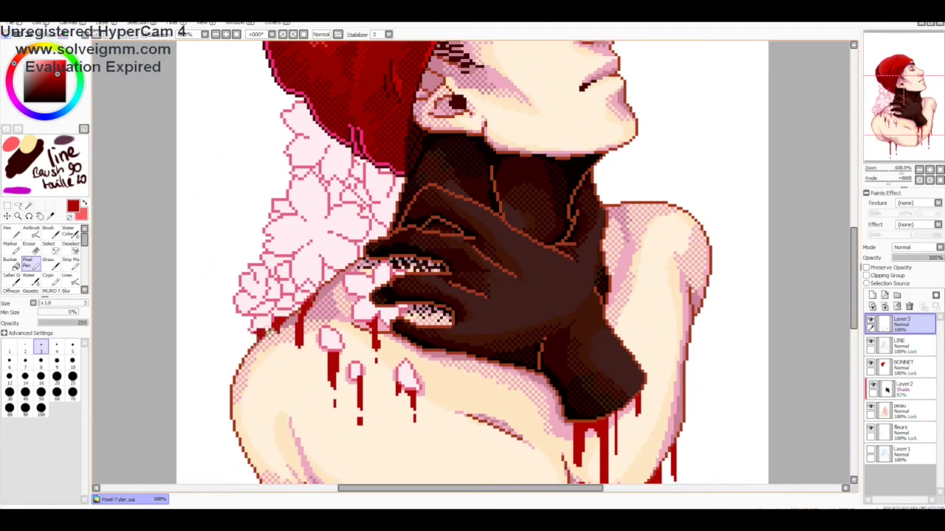
- Run dark red streaks and spots down the darkened hand and forearm and over the blossoms
left_click_drag(417, 218, 354, 286)
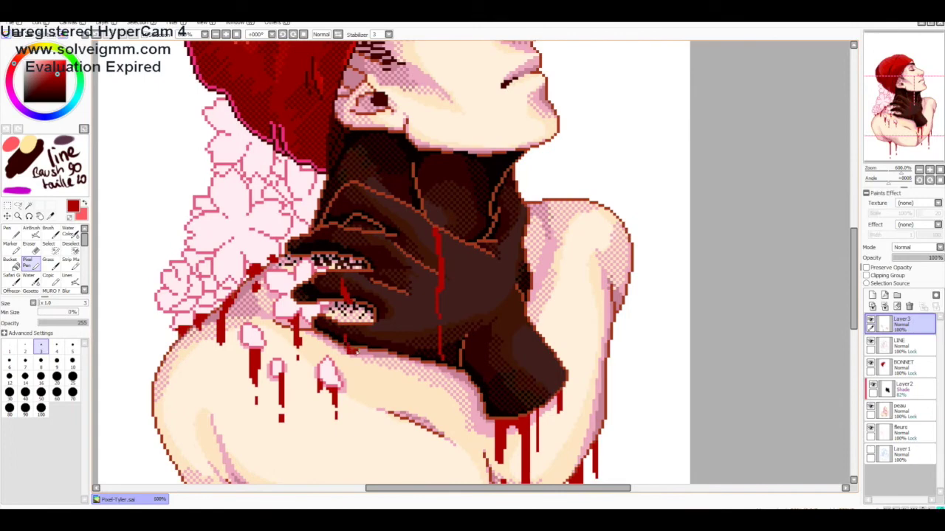
scroll(344, 338, "up", 4)
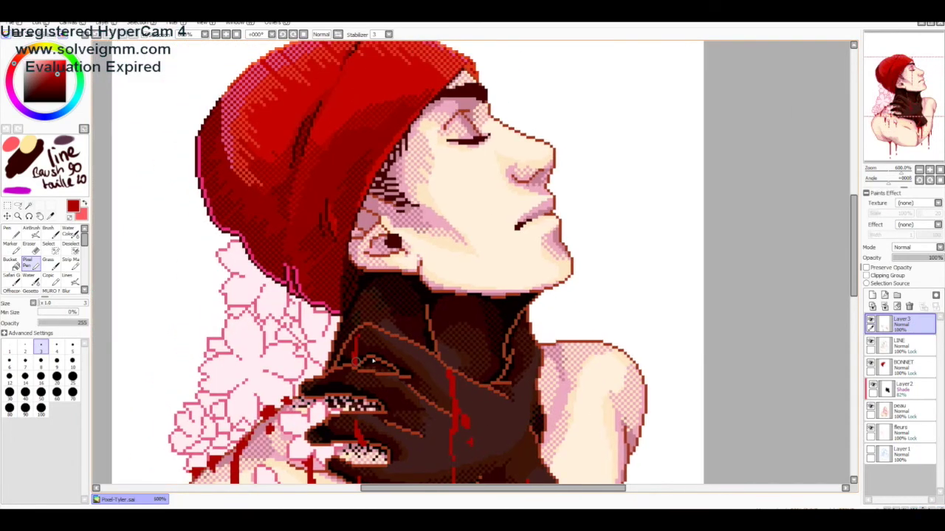
scroll(355, 358, "down", 3)
scroll(332, 218, "up", 2)
scroll(332, 218, "left", 2)
scroll(347, 195, "down", 3)
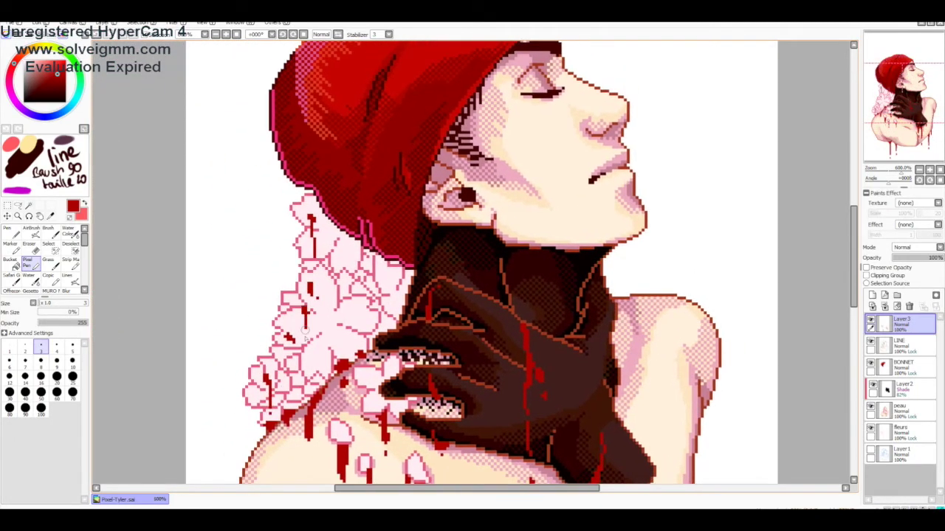
- On the fleurs layer, shade the blossoms and loose petals in light and mid pink, adding white highlights and yellow centres
left_click(347, 195, "alt")
scroll(498, 266, "up", 1)
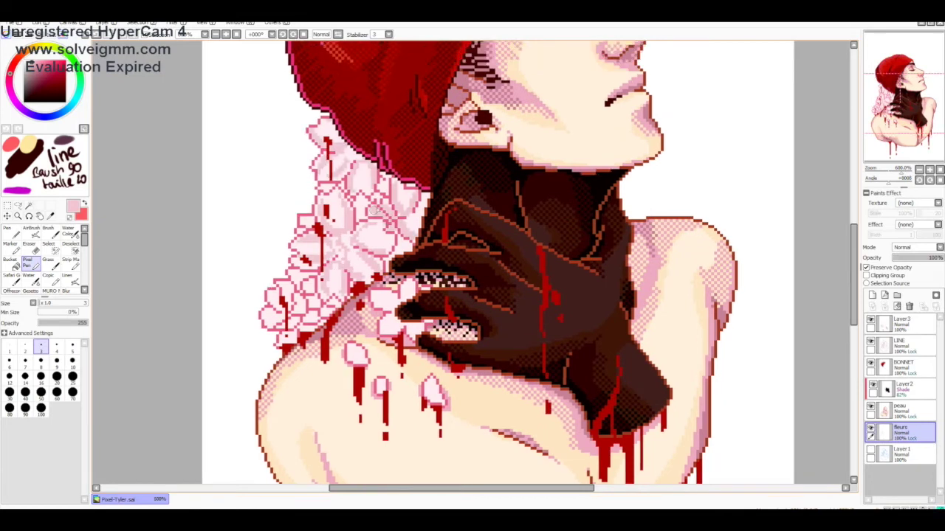
scroll(355, 355, "up", 1)
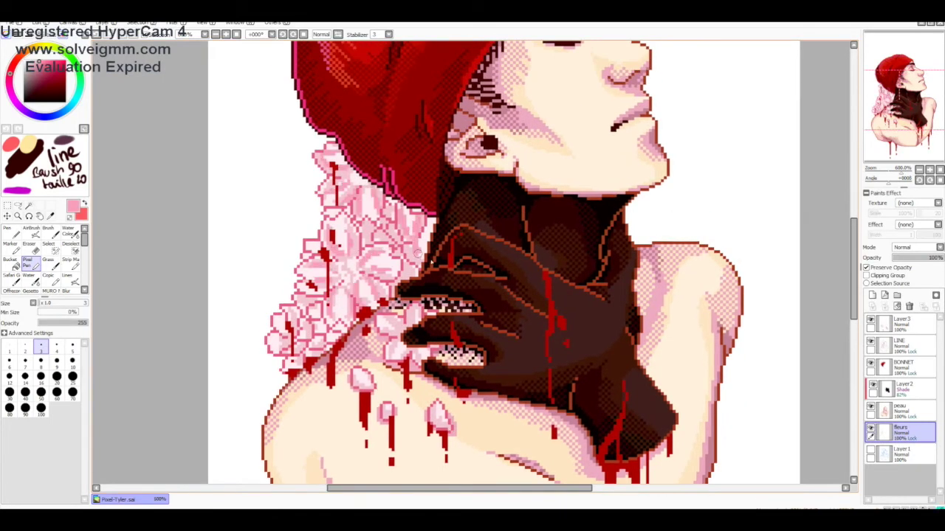
left_click_drag(417, 254, 428, 275)
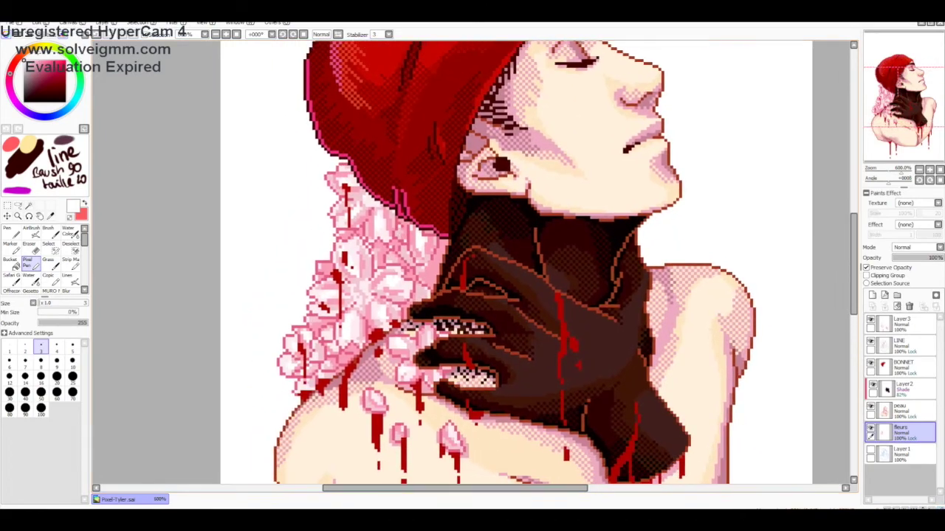
scroll(422, 267, "down", 3)
- Set the canvas height to 320 pixels, anchored at the bottom centre
key("ctrl+alt+c")
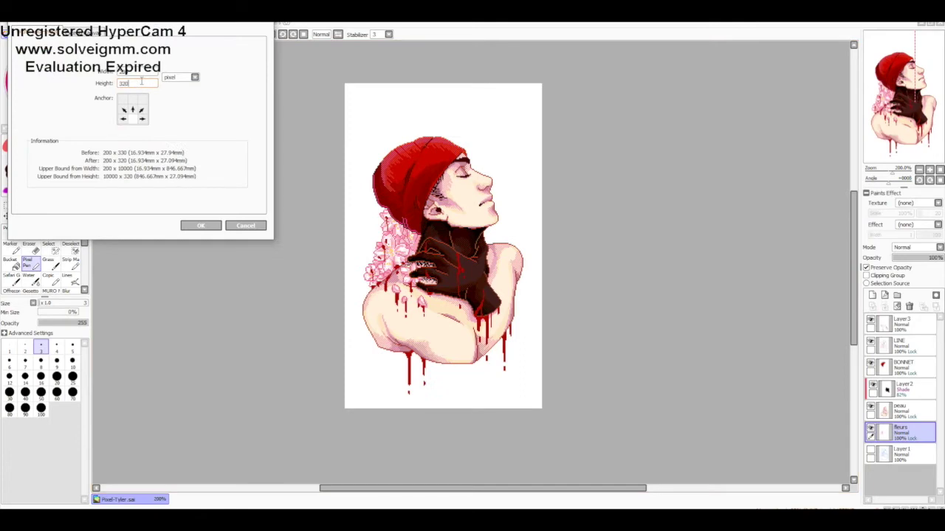
left_click(200, 225)
- On a new layer beneath the fleurs layer, scribble near-black looping strokes behind the figure with a size 10 Pixel Pen
left_click(73, 361)
left_click_drag(351, 144, 360, 369)
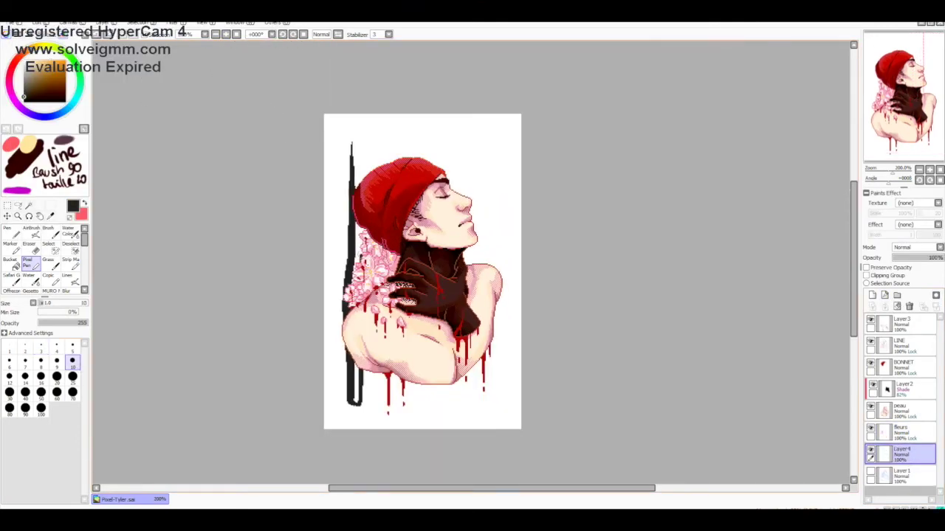
left_click_drag(438, 152, 352, 138)
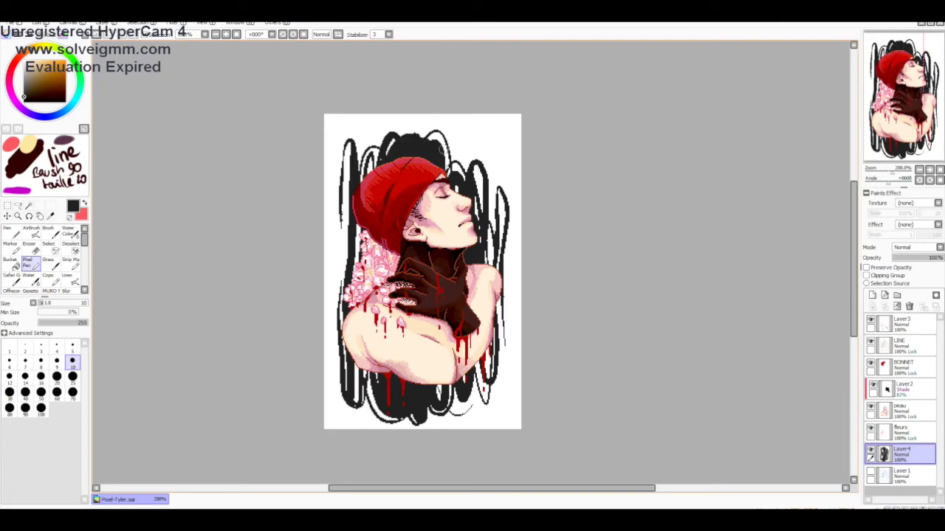
- Enlarge the canvas at its left and bottom edges and extend the near-black scribble beside the figure
key("ctrl+alt+c")
key("Return")
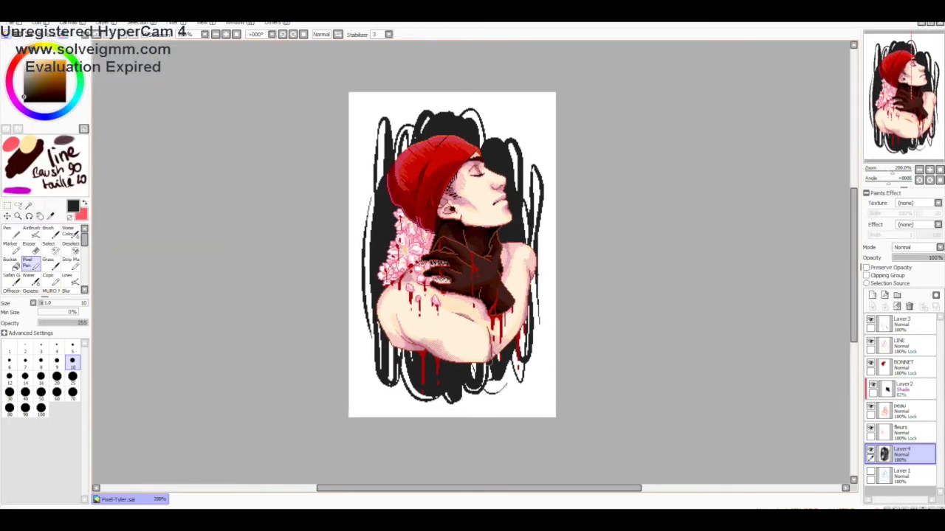
scroll(452, 254, "up", 2)
- Create a layer clipped to the scribble and paint a white dot beside the blossoms with a size 10 Pixel Pen
key("ctrl+shift+n")
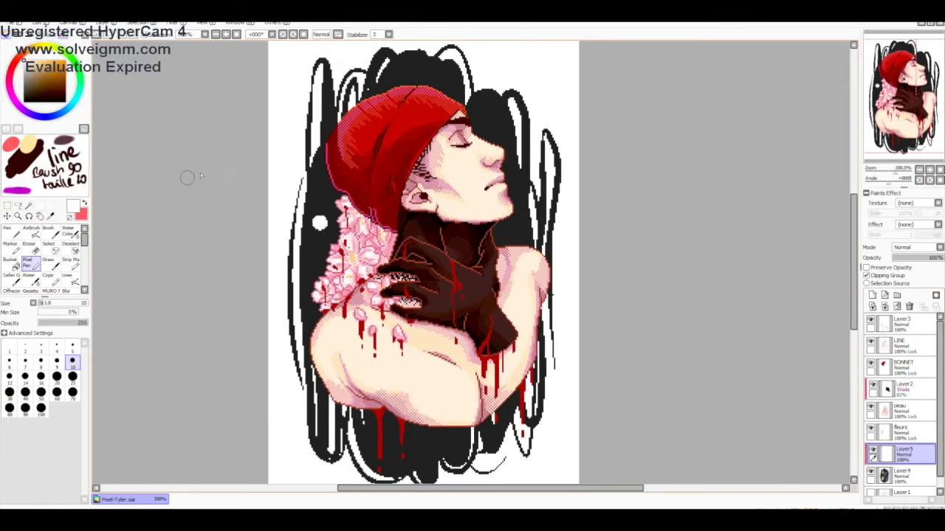
scroll(186, 177, "up", 2)
scroll(273, 384, "down", 1)
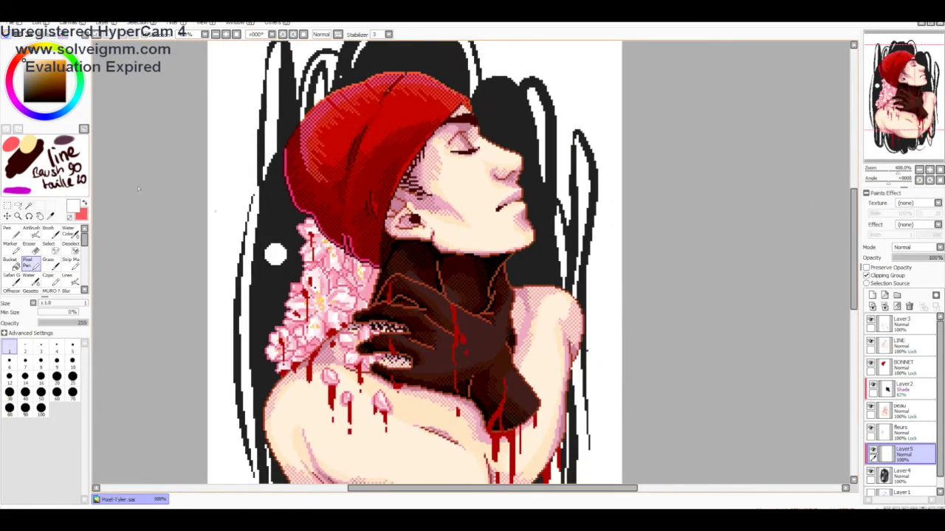
- Try to duplicate the white dot by pasting and arranging copies near the blossoms
key("ctrl+v")
key("ctrl+t")
key("Return")
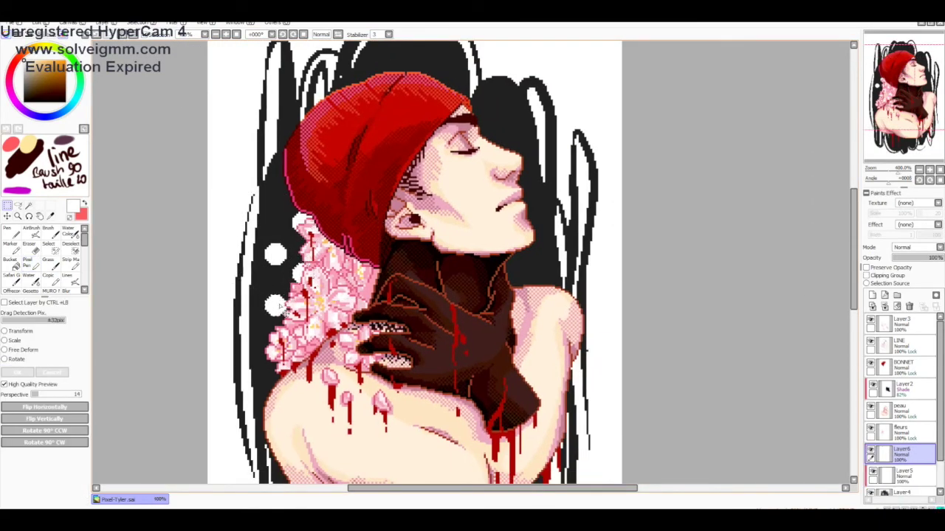
scroll(421, 266, "down", 1)
scroll(421, 266, "up", 1)
key("ctrl+e")
- Scatter white dots of varied sizes over the black scribble above the bonnet and on both sides of the figure
key("n")
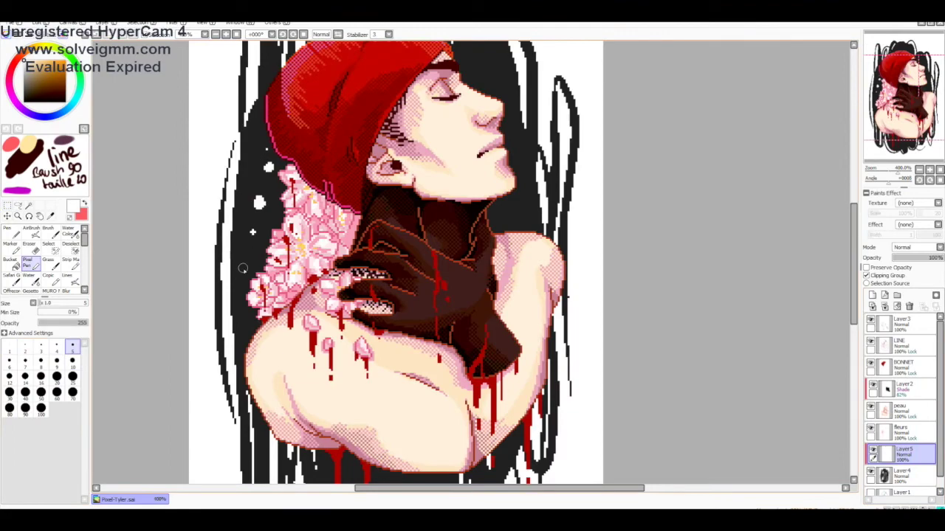
scroll(405, 253, "right", 3)
scroll(369, 133, "left", 4)
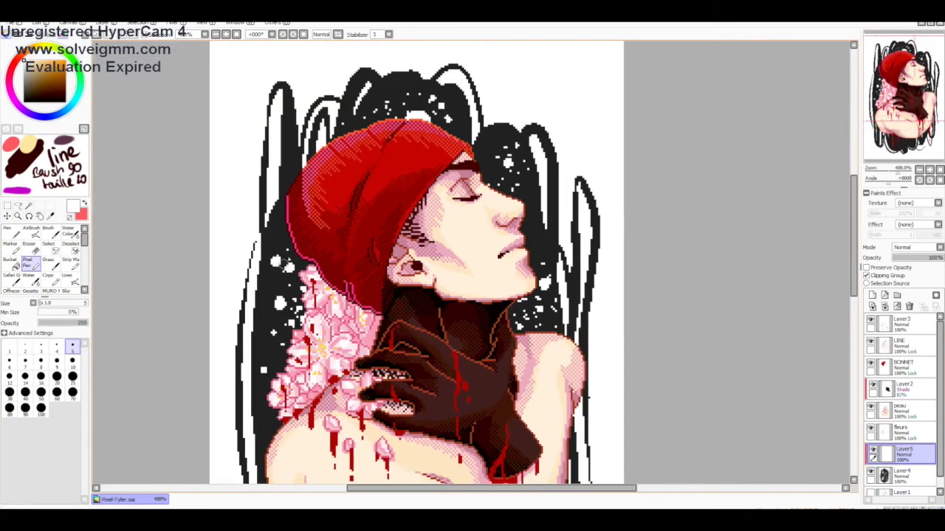
scroll(245, 188, "down", 5)
scroll(244, 188, "up", 5)
- Draw white cross-shaped sparkles over the black scribble all around the figure with a size 1 Pixel Pen
left_click_drag(225, 233, 349, 225)
scroll(344, 217, "down", 1)
key("n")
scroll(337, 211, "down", 5)
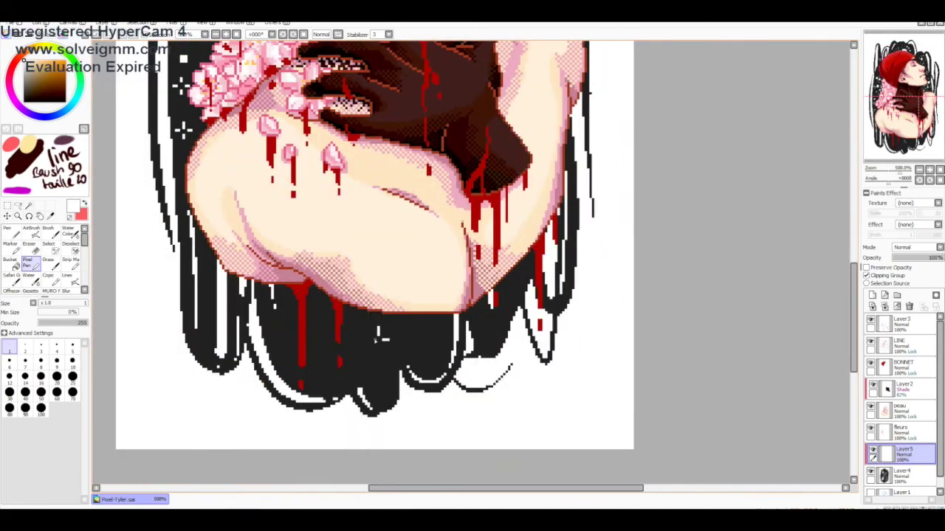
scroll(515, 273, "up", 5)
scroll(516, 274, "down", 2)
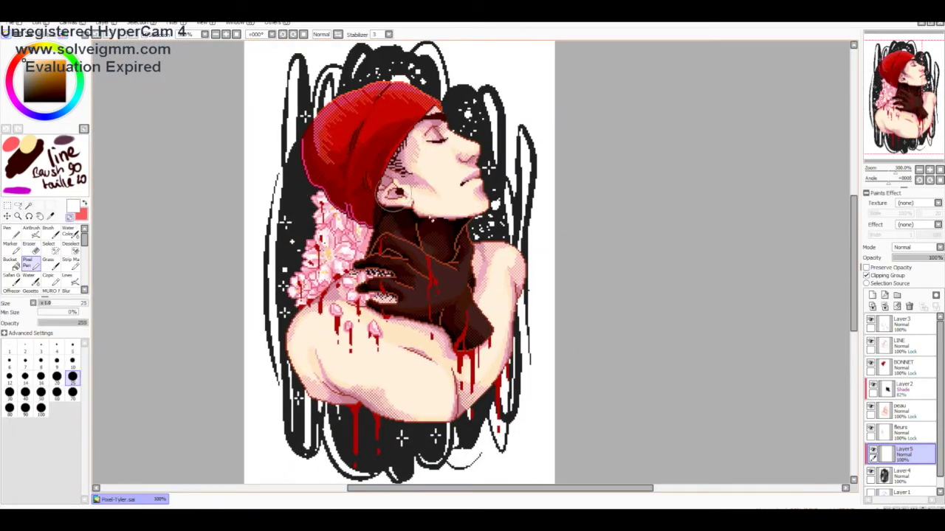
- Add larger white dots among the sparkles in the scribble below the arm with a size 5 Pixel Pen
scroll(301, 211, "down", 3)
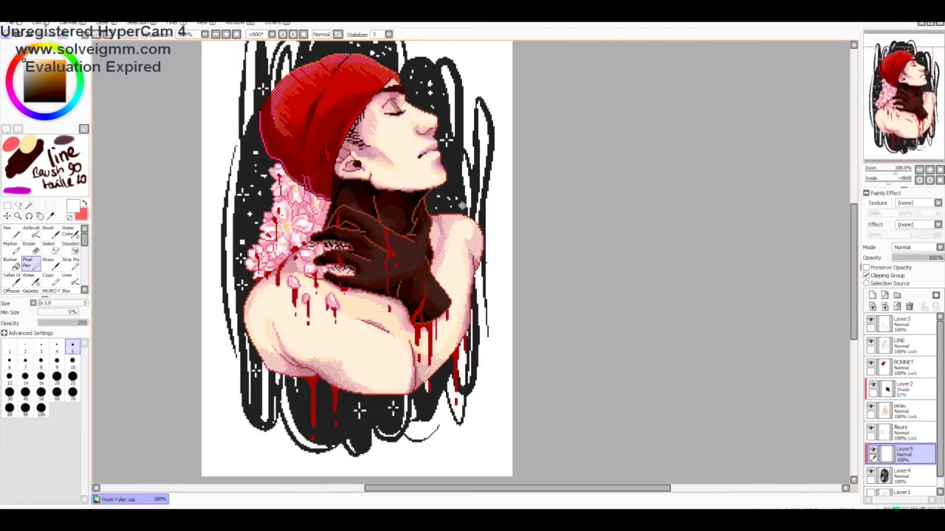
scroll(373, 235, "up", 4)
scroll(373, 234, "down", 1)
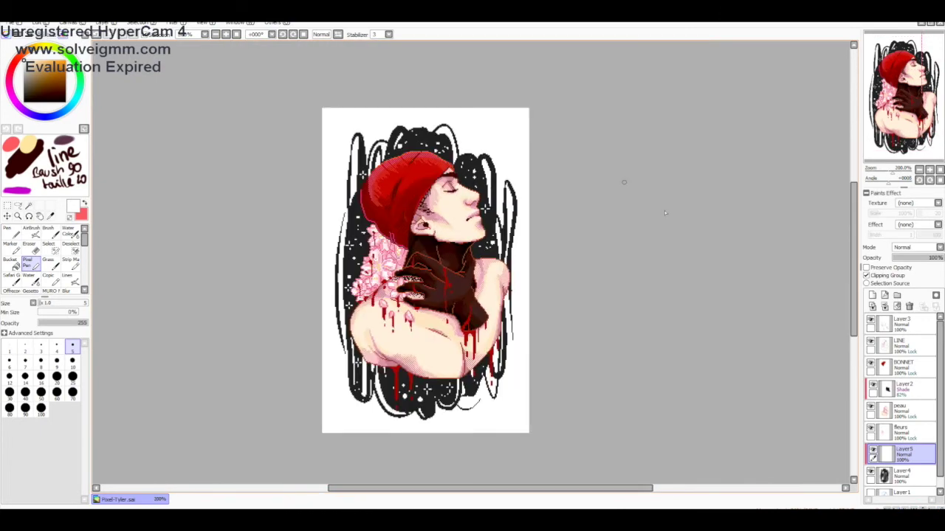
- On a new clipped layer above Layer5, scatter bright red specks among the white stars with a size 1 Pixel Pen
scroll(306, 236, "up", 1)
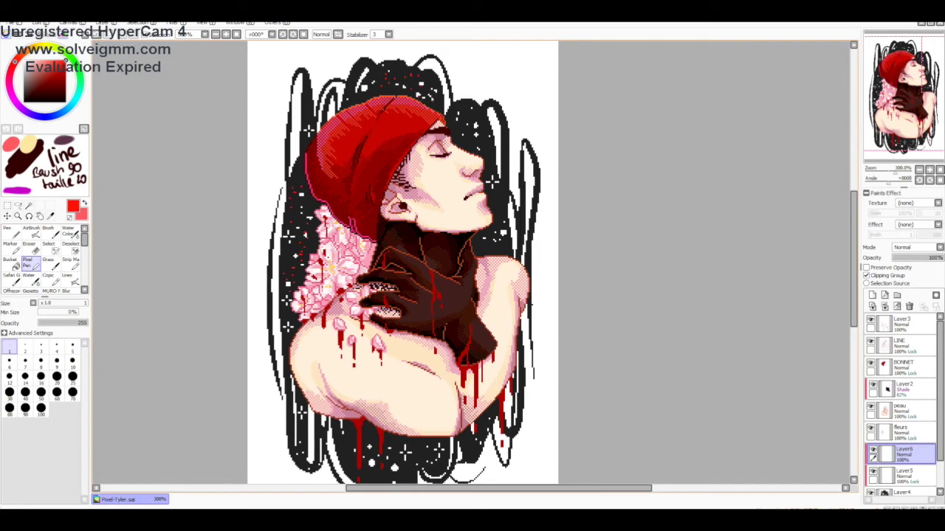
scroll(487, 180, "down", 1)
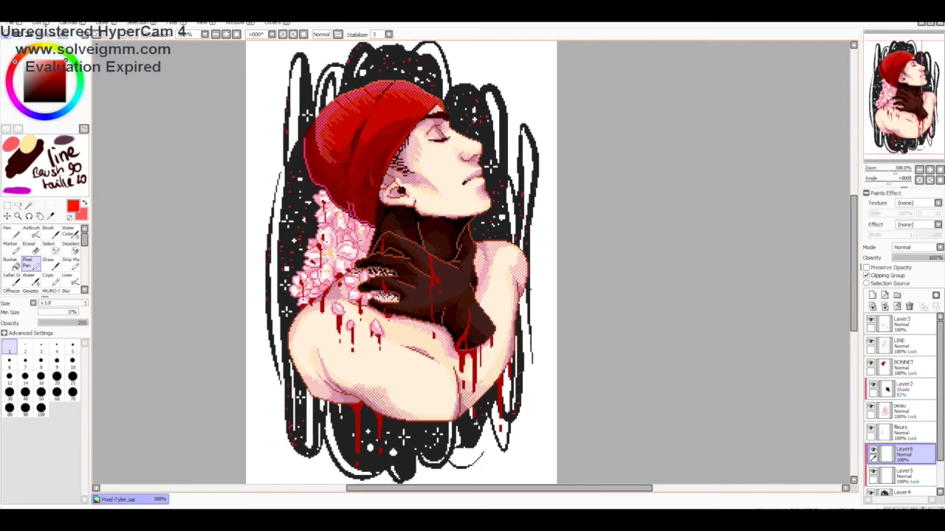
- Merge the red specks layer into Layer5
left_click(909, 307)
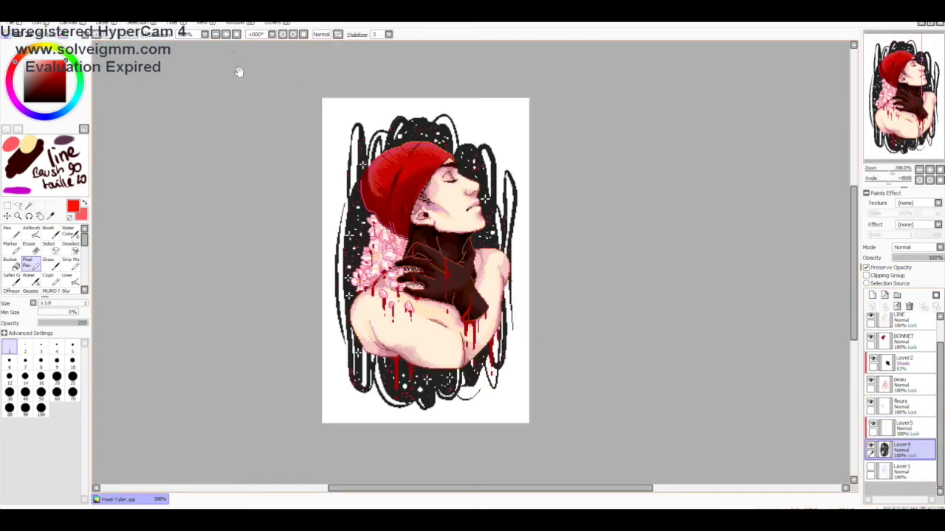
- Paint a white outline around the whole figure on a new layer above Layer5 with a size 100 Pixel Pen
key("w")
left_click(870, 325)
key("ctrl+z")
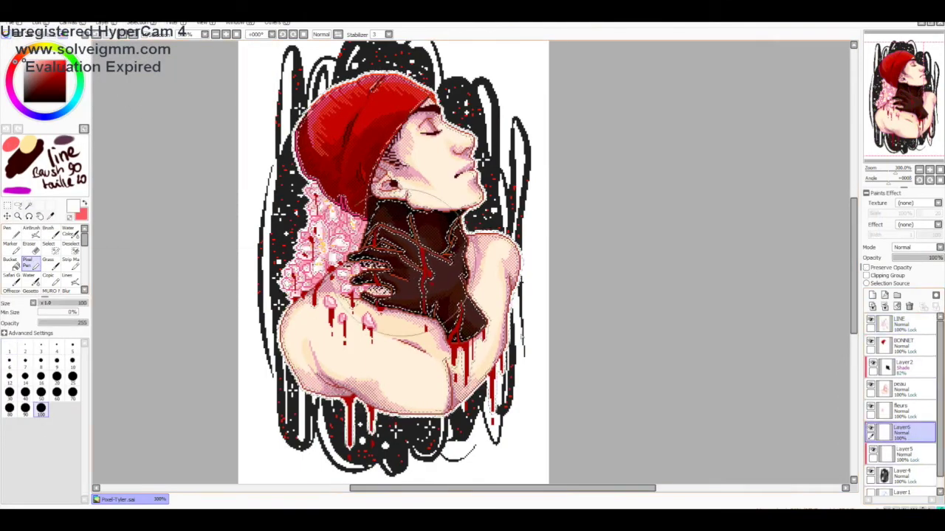
scroll(591, 206, "up", 1)
scroll(190, 253, "down", 1)
left_click(243, 251)
- On a new layer beneath Layer4, trace the scribble's outer strokes beside the blossoms and shoulder in bright red with a size 1 Pixel Pen
left_click(871, 296)
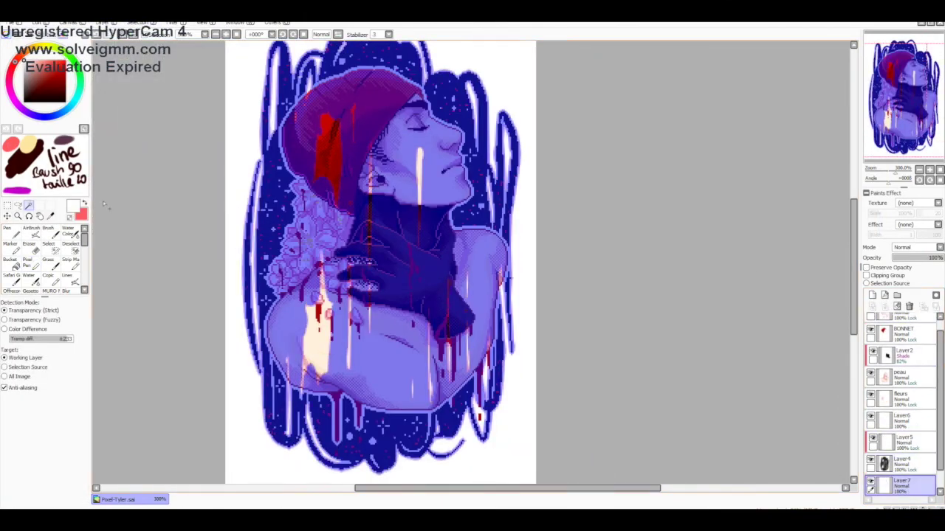
scroll(216, 48, "down", 1)
scroll(367, 214, "up", 4)
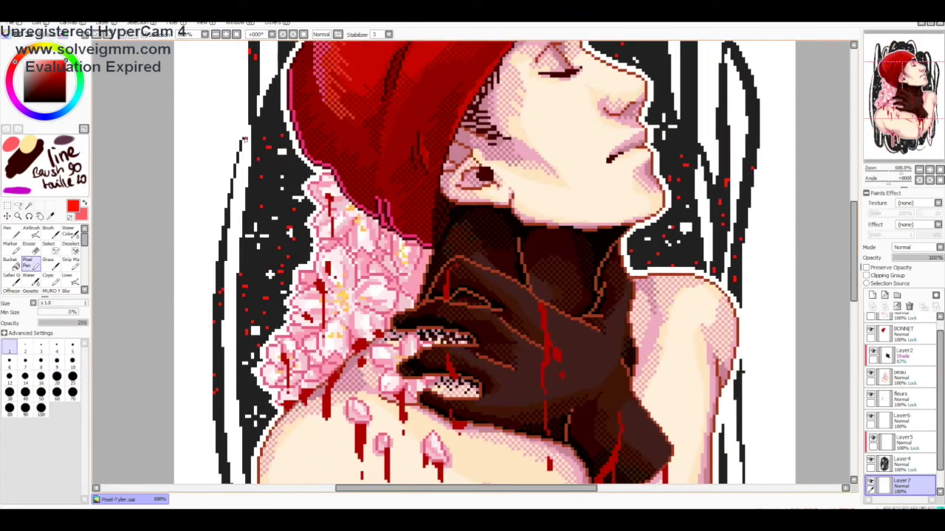
scroll(208, 164, "down", 1)
scroll(209, 383, "up", 1)
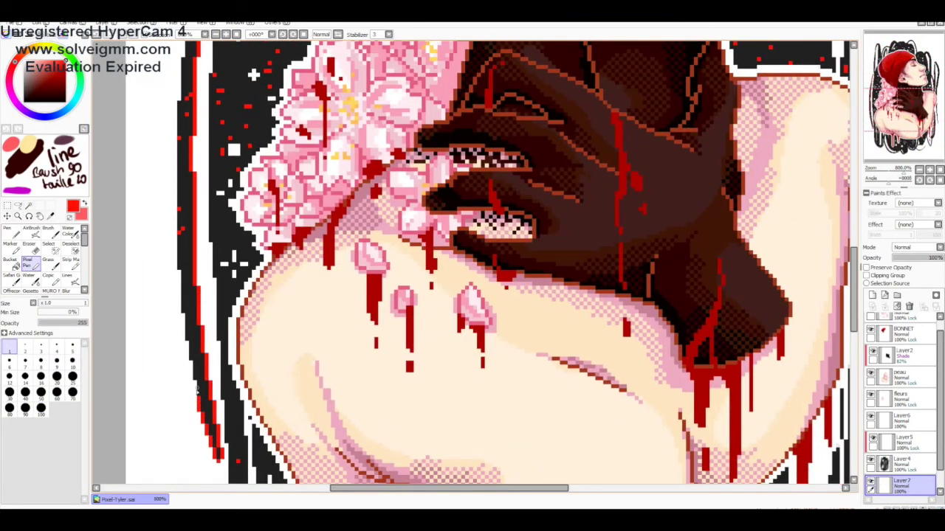
scroll(198, 392, "down", 1)
scroll(171, 295, "up", 1)
scroll(212, 190, "down", 6)
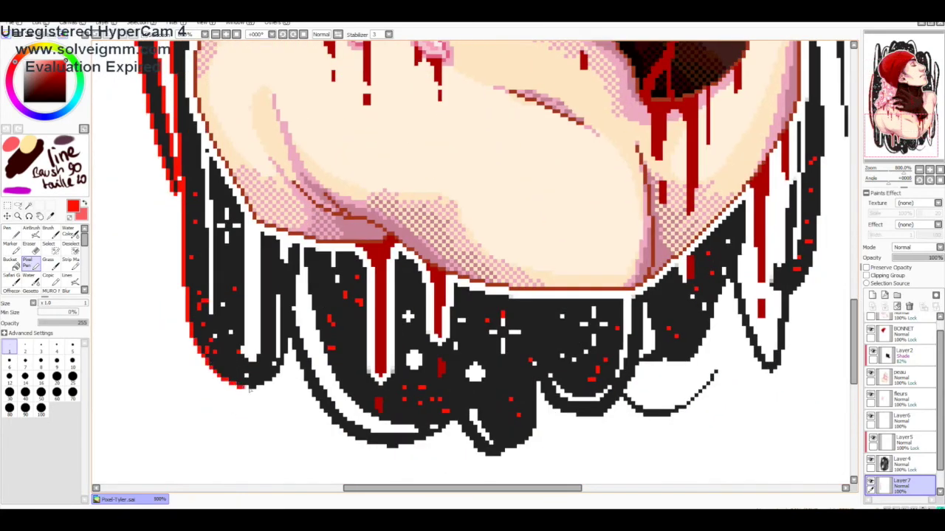
- Edge the scribble's bottom loops and white gaps beneath the arm in bright red, through to the thin curl at the end
scroll(285, 336, "down", 1)
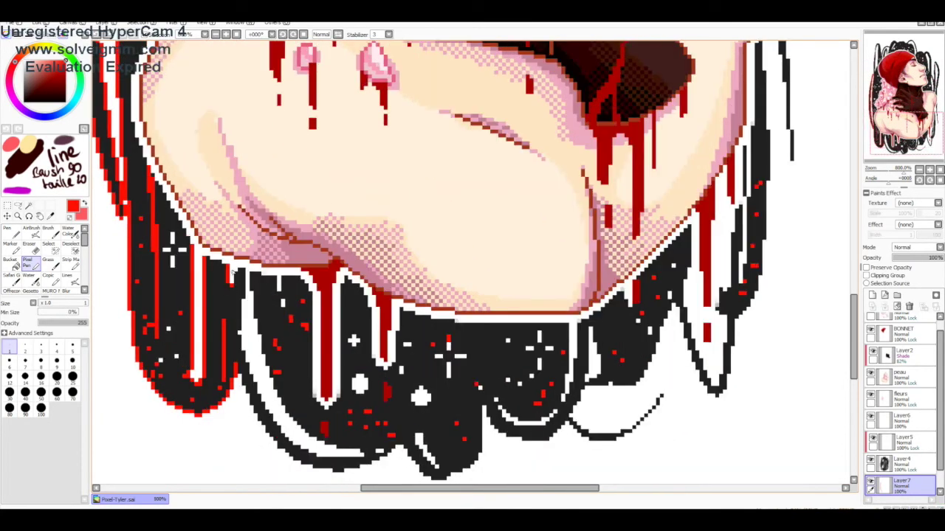
scroll(243, 280, "up", 1)
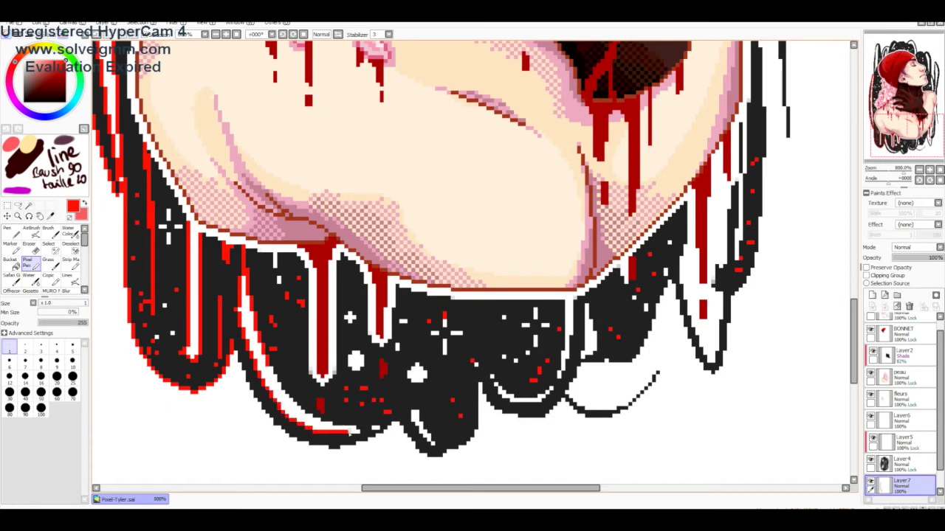
left_click_drag(249, 388, 215, 358)
left_click_drag(328, 383, 340, 380)
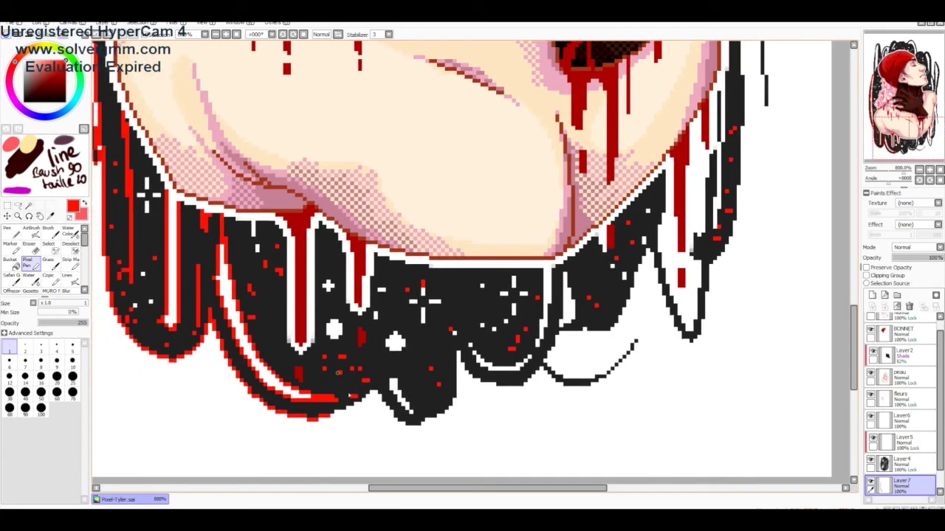
mouse_move(529, 360)
left_mouse_down()
mouse_move(491, 336)
mouse_move(430, 397)
left_mouse_up()
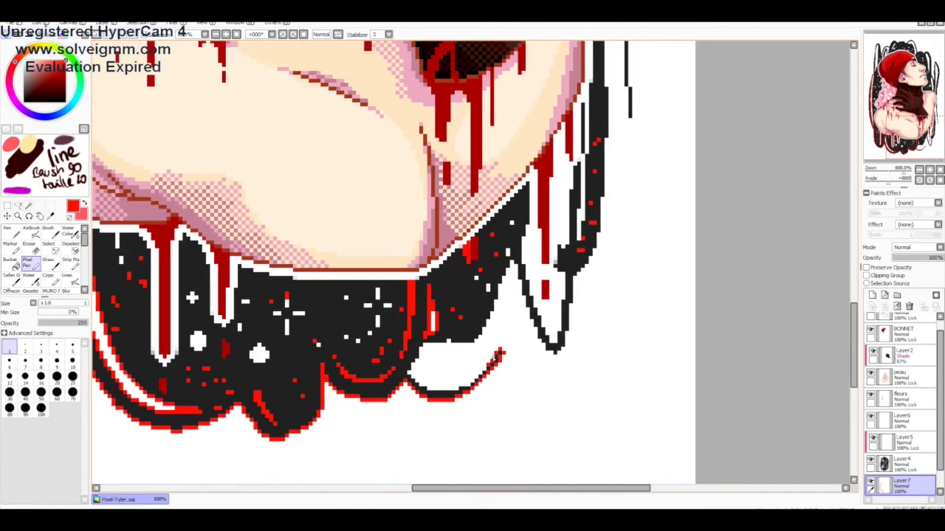
left_click_drag(490, 313, 344, 373)
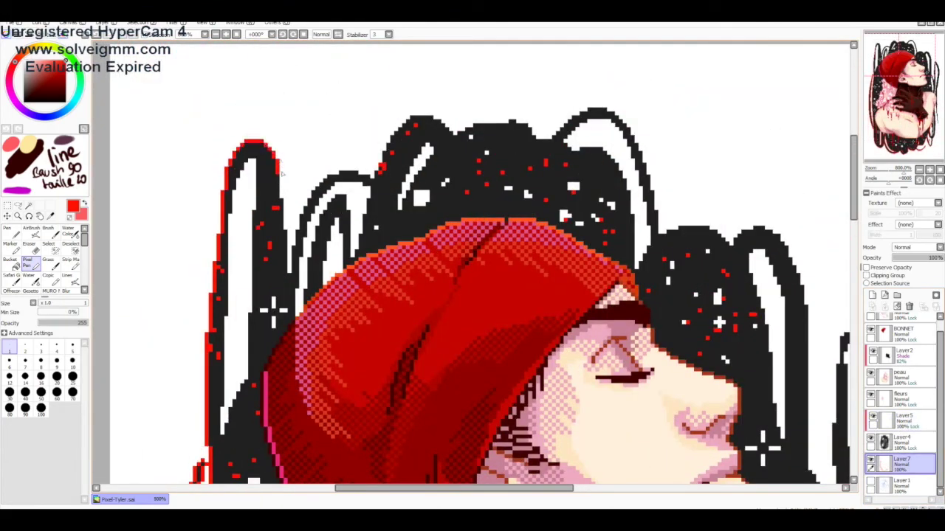
- Trace the tall scribble loops behind the bonnet in bright red, including their inner white gaps
scroll(479, 266, "down", 3)
scroll(244, 288, "up", 1)
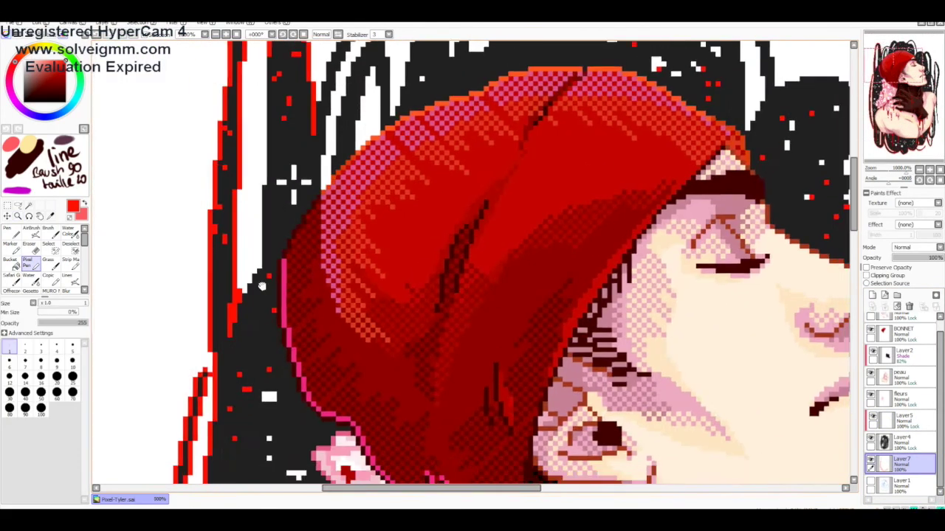
scroll(244, 288, "up", 3)
scroll(250, 354, "down", 1)
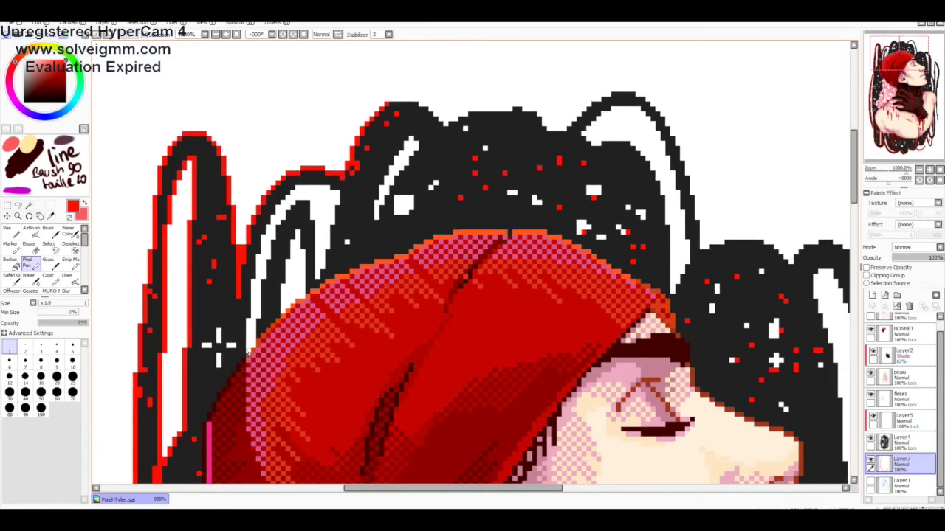
- Continue the bright red edging over the top of the scribble above the bonnet and around the tall arch
left_click_drag(301, 247, 90, 277)
left_click_drag(276, 182, 228, 215)
mouse_move(295, 199)
left_mouse_down()
mouse_move(277, 232)
mouse_move(340, 215)
mouse_move(319, 203)
left_mouse_up()
left_click_drag(320, 203, 295, 210)
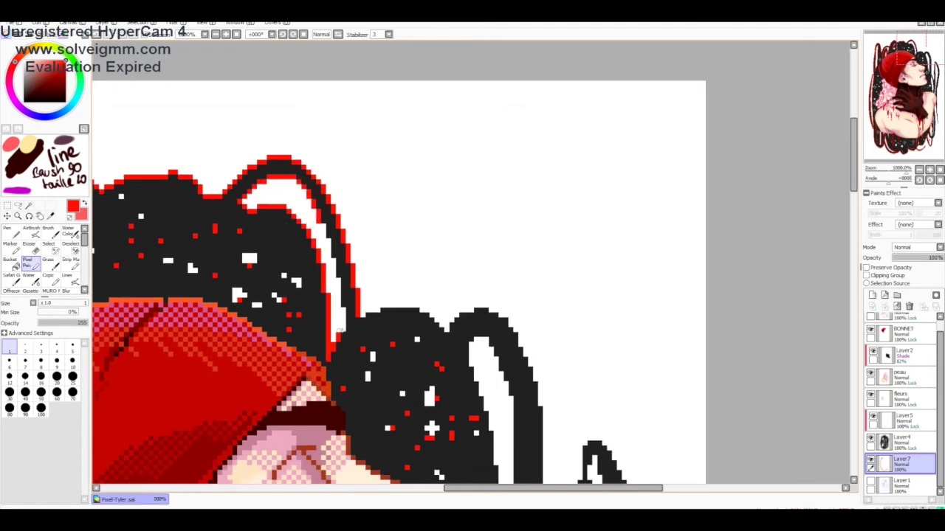
- Outline the scribble loops in front of the forehead and face in bright red, along both outer and inner edges
left_click_drag(376, 255, 470, 261)
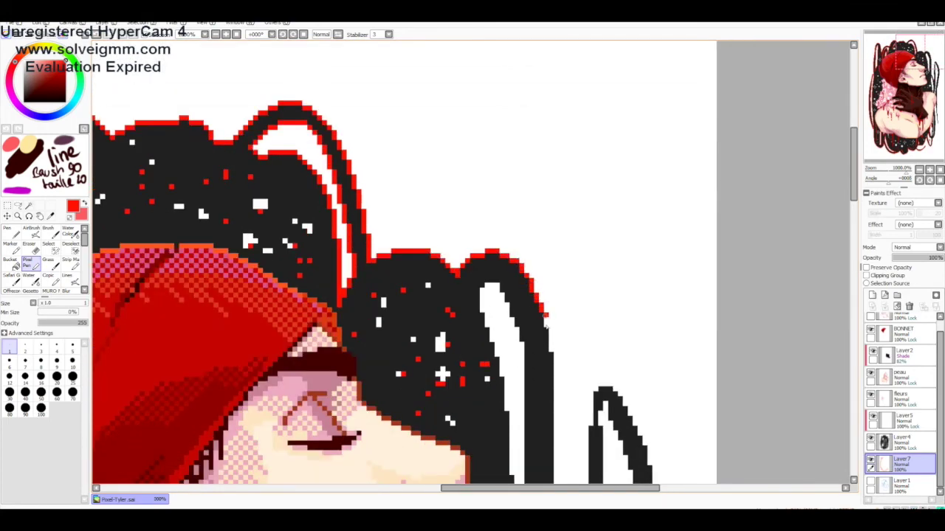
left_click_drag(544, 319, 386, 184)
left_click_drag(330, 193, 322, 151)
left_click_drag(347, 336, 325, 266)
mouse_move(354, 371)
left_mouse_down()
mouse_move(362, 190)
mouse_move(406, 242)
left_mouse_up()
left_click_drag(399, 310, 385, 205)
left_click_drag(363, 369, 364, 189)
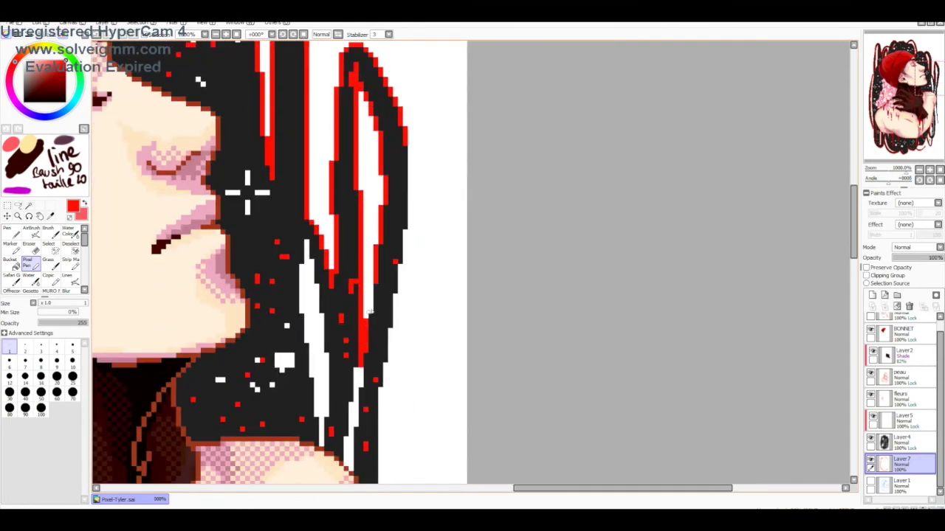
- Extend the bright red edging down the scribble strokes in front of the chin and alongside the shoulder
left_click_drag(361, 295, 358, 214)
left_click_drag(301, 242, 317, 165)
left_click_drag(313, 304, 301, 239)
left_click_drag(349, 347, 328, 325)
left_click_drag(221, 92, 158, 249)
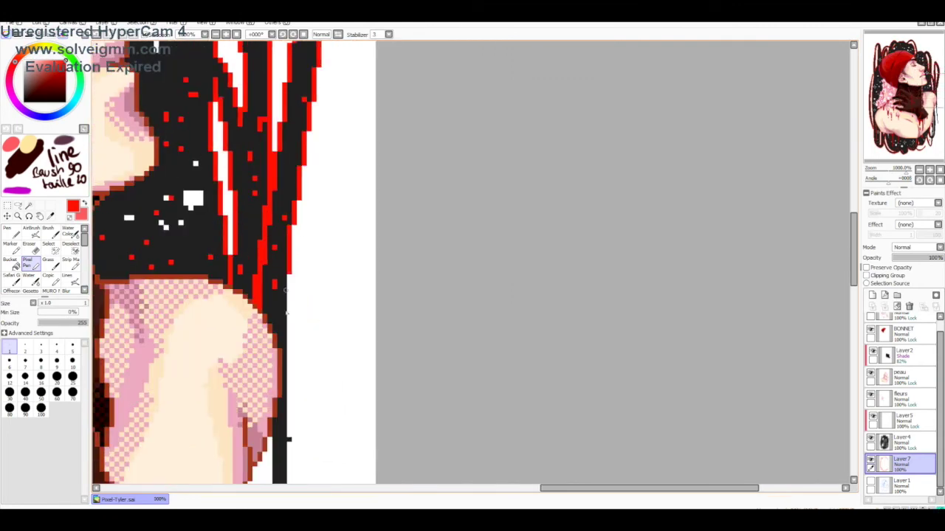
left_click_drag(294, 439, 294, 307)
left_click_drag(310, 369, 290, 233)
left_click_drag(338, 275, 289, 214)
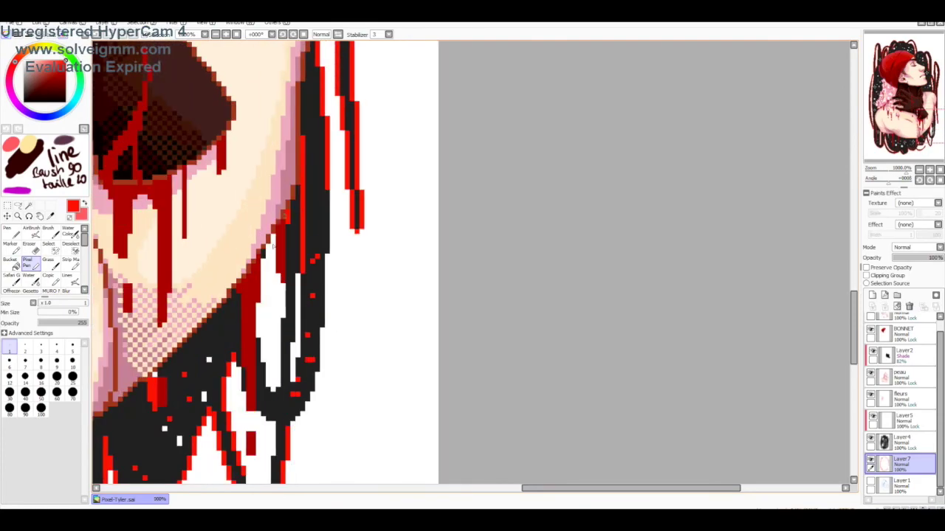
- Edge the scribble loops below the elbow in bright red and ring the detached blood drop inside the pointed loop
left_click_drag(335, 348, 356, 200)
left_click_drag(346, 310, 394, 248)
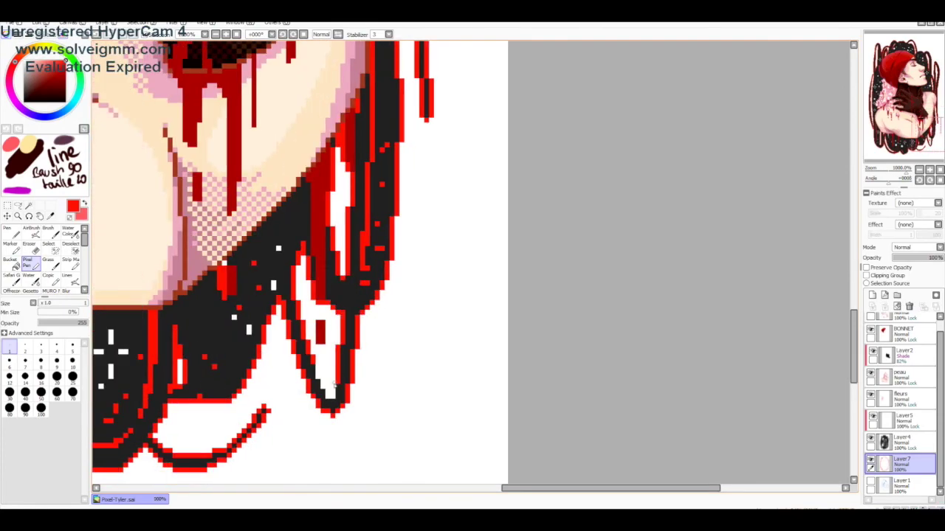
left_click_drag(369, 296, 389, 273)
mouse_move(207, 244)
left_mouse_down()
mouse_move(561, 256)
mouse_move(443, 472)
left_mouse_up()
left_click_drag(332, 184, 369, 333)
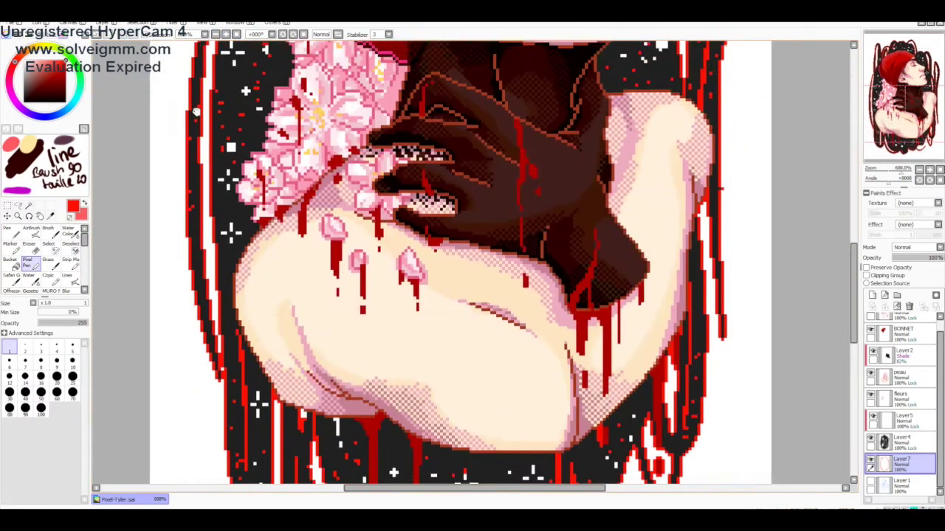
- On a new layer above Layer5, trace a white pixel outline along the underside of the arm and around its blood drips
left_click(872, 306)
left_click_drag(296, 221, 210, 243)
scroll(210, 244, "down", 3)
left_click_drag(420, 415, 411, 258)
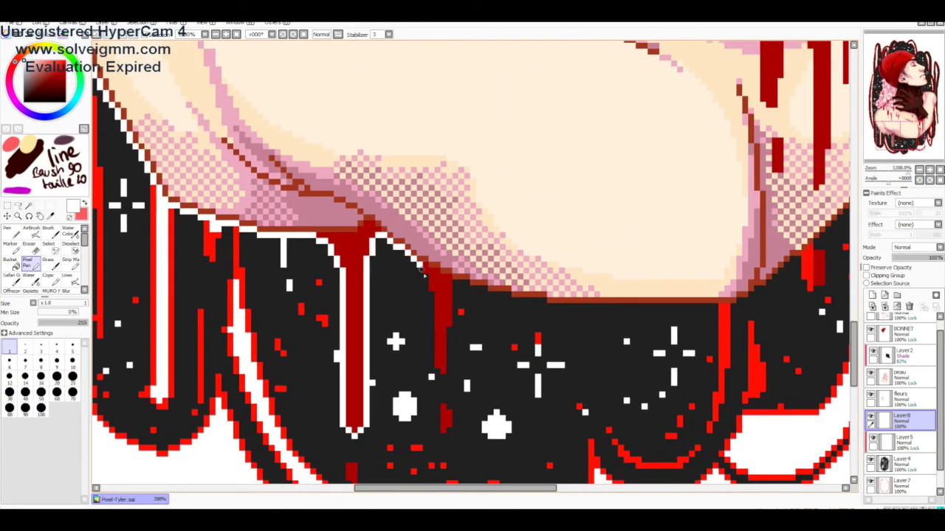
left_click_drag(473, 288, 404, 288)
- Add a new layer beneath Layer7 and fill it with salmon red as a backdrop
key("ctrl+shift+n")
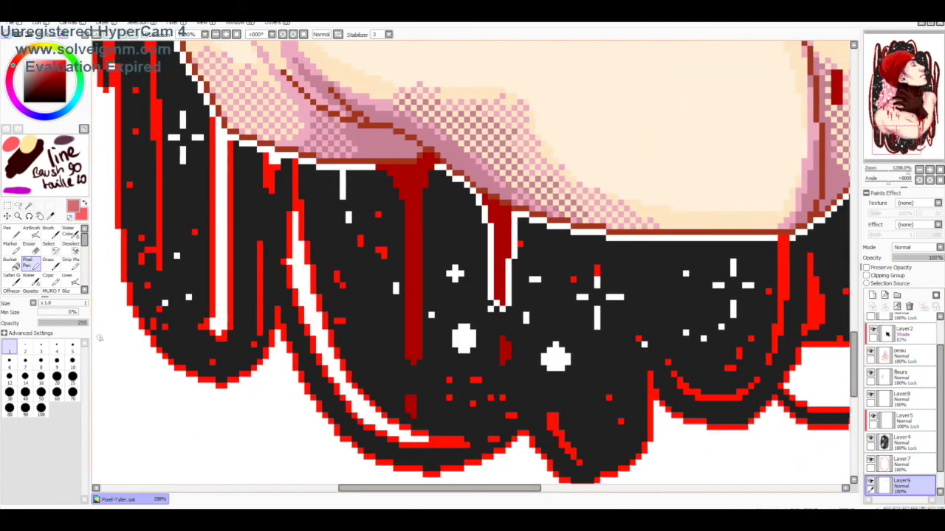
left_click(10, 260)
left_click(812, 369)
- Touch up the bright red scribble edging on Layer7 beside the lower arm with the white outline on Layer8 hidden
left_click(900, 399)
left_click_drag(811, 244, 355, 264)
left_click(901, 463)
left_click(873, 399)
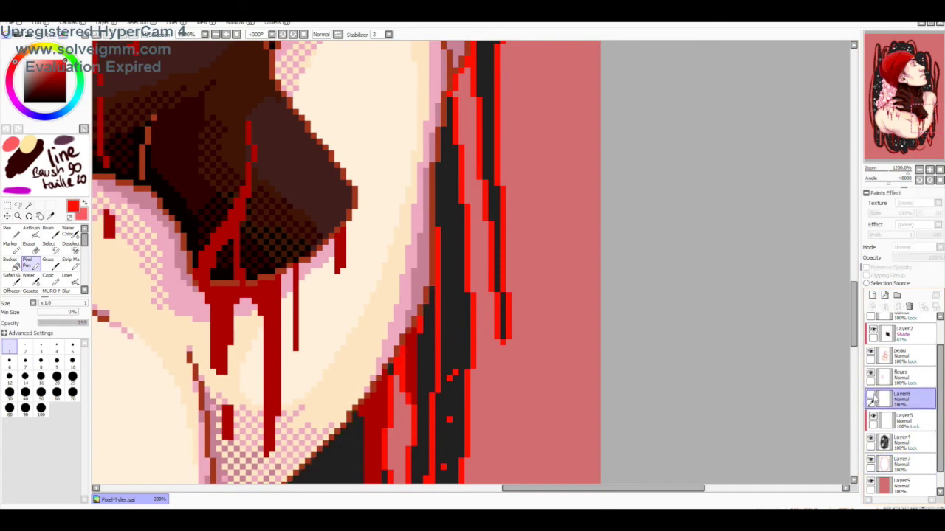
left_click_drag(390, 366, 427, 256)
left_click(900, 462)
left_click(900, 398)
- Continue the white pixel outline on Layer8 up around the figure and down the back of the bonnet
left_click_drag(505, 221, 492, 171)
left_click_drag(377, 116, 436, 198)
left_click_drag(472, 295, 510, 272)
key("h")
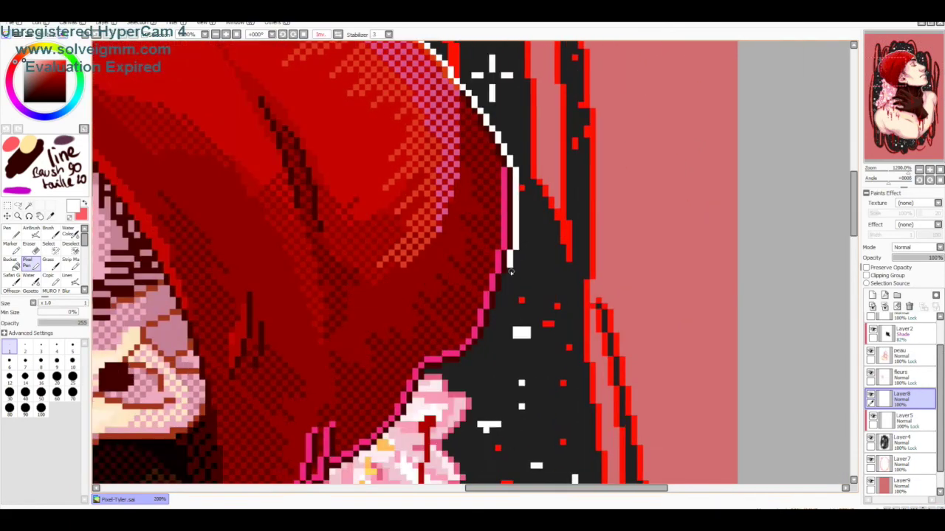
left_click_drag(450, 363, 487, 443)
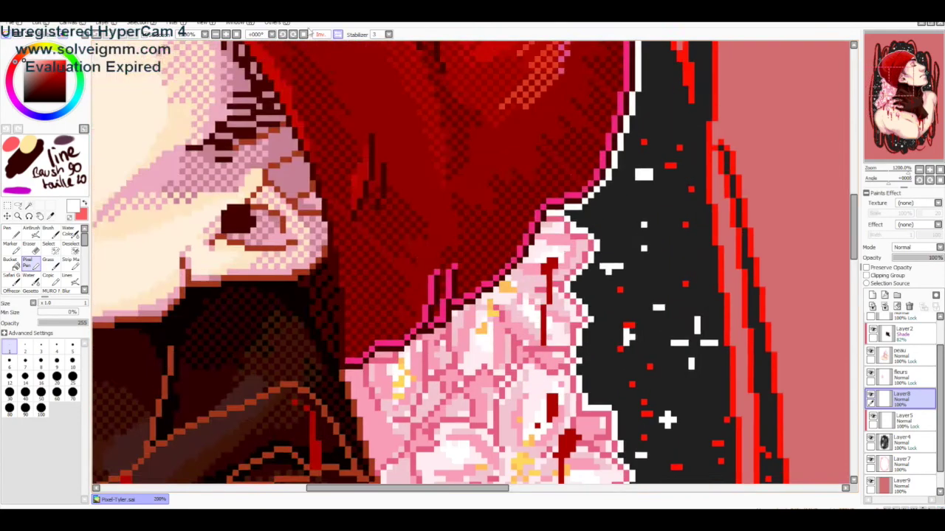
key("h")
- Letter the artist's signature in black pixels with digits beneath it, on a new top layer beside the scribble's lower loops
scroll(489, 189, "down", 5)
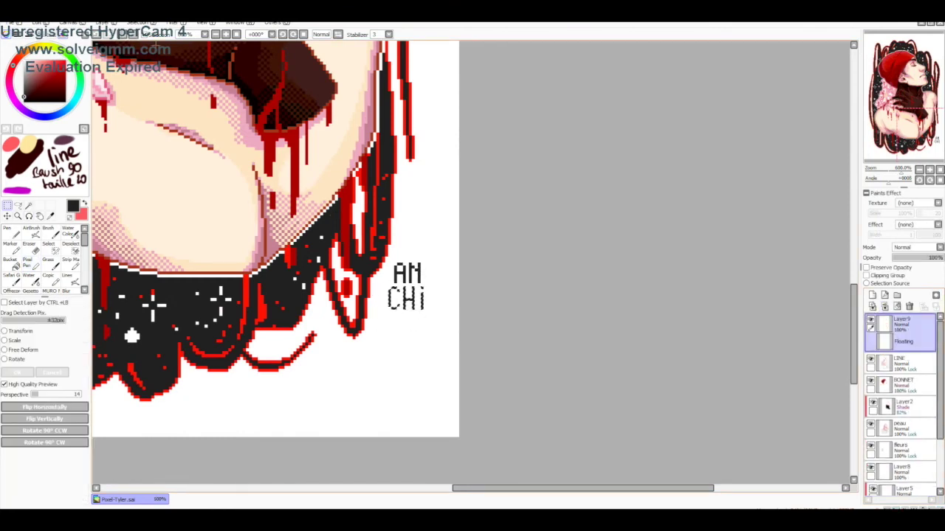
left_click(391, 336)
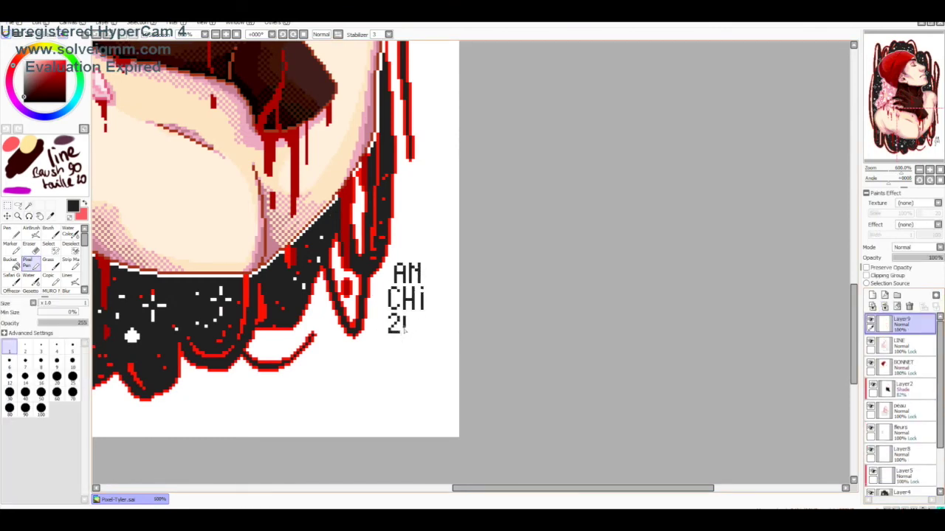